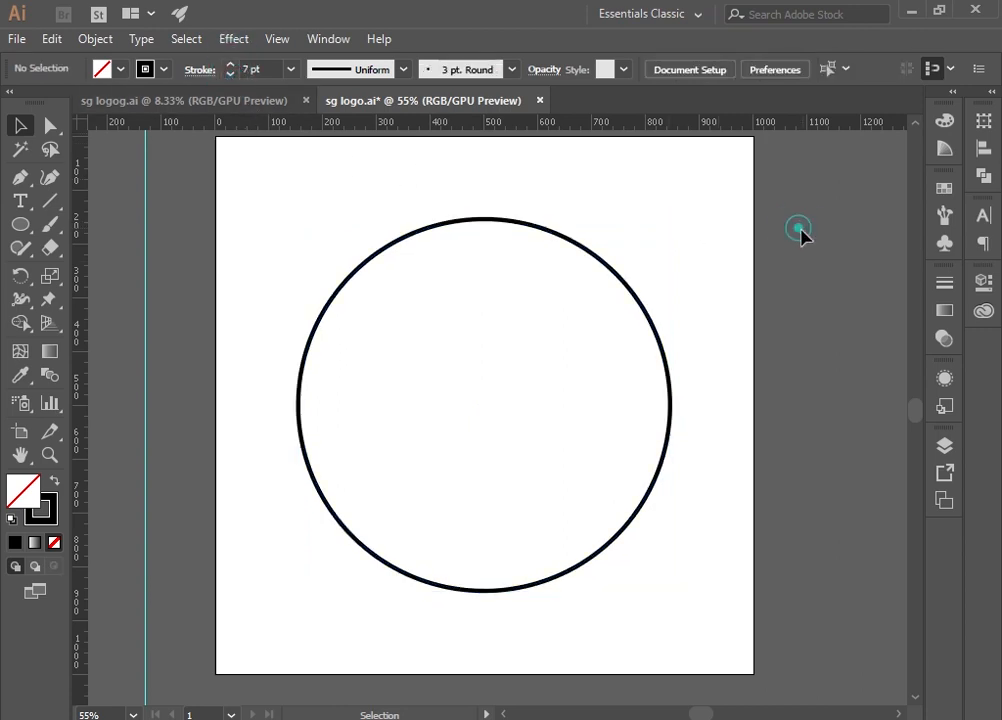
Scale the circle down proportionally to about 490 px in diameter.
scroll(729, 315, down, 1)
scroll(606, 306, up, 2)
mouse_move(606, 306)
mouse_down()
mouse_move(679, 232)
mouse_move(647, 340)
mouse_up()
key(shift+Up)
key(shift+Right)
key(shift+Right)
key(shift+Right)
key(shift+Right)
key(shift+Right)
key(shift+Right)
key(shift+Right)
key(shift+Right)
key(shift+Up)
key(shift+Up)
key(shift+Up)
key(shift+Up)
key(shift+Up)
key(shift+Up)
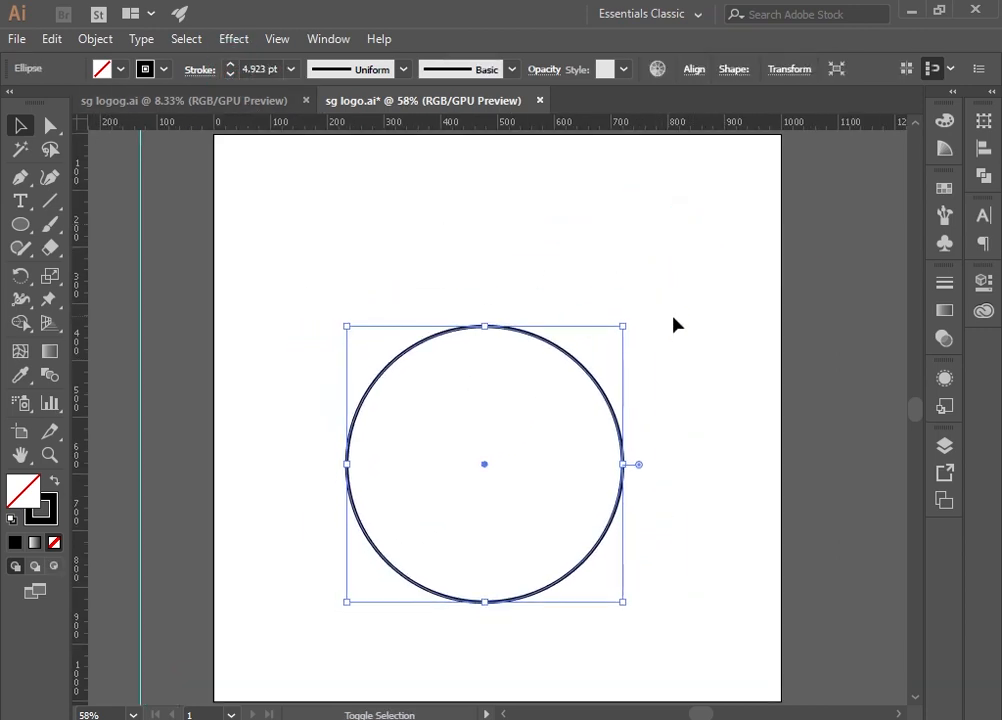
key(shift+Right)
Center the circle horizontally and vertically on the artboard.
click(694, 69)
click(530, 121)
click(653, 121)
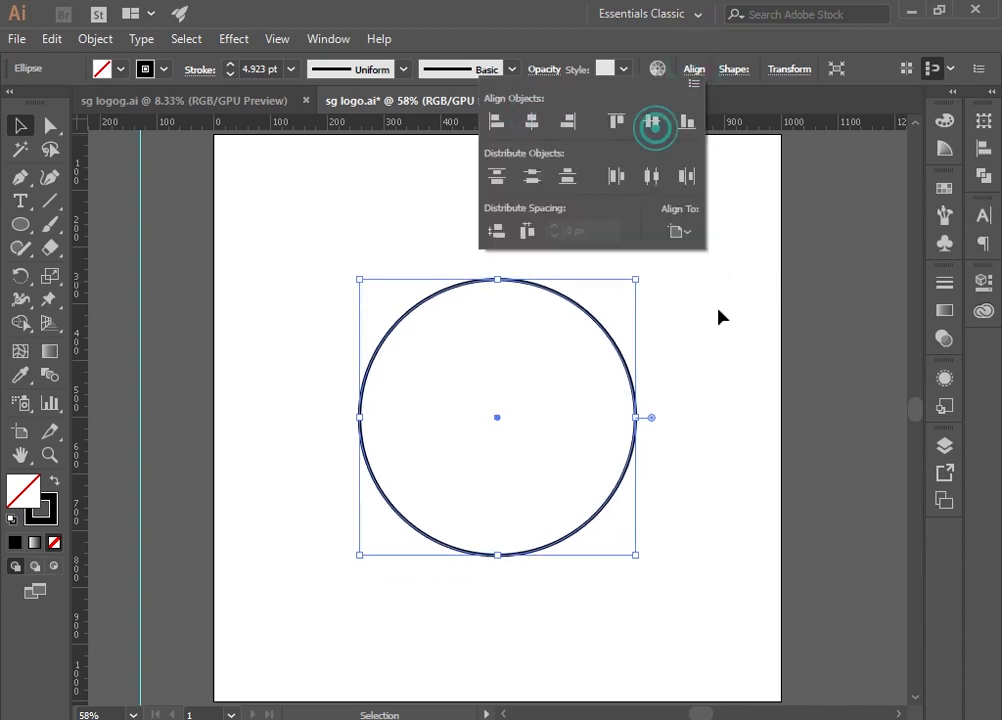
click(720, 314)
Place a copy of the circle off the artboard's left edge and add a vertical guide through the original circle's center.
drag(409, 315, 177, 414)
click(572, 558)
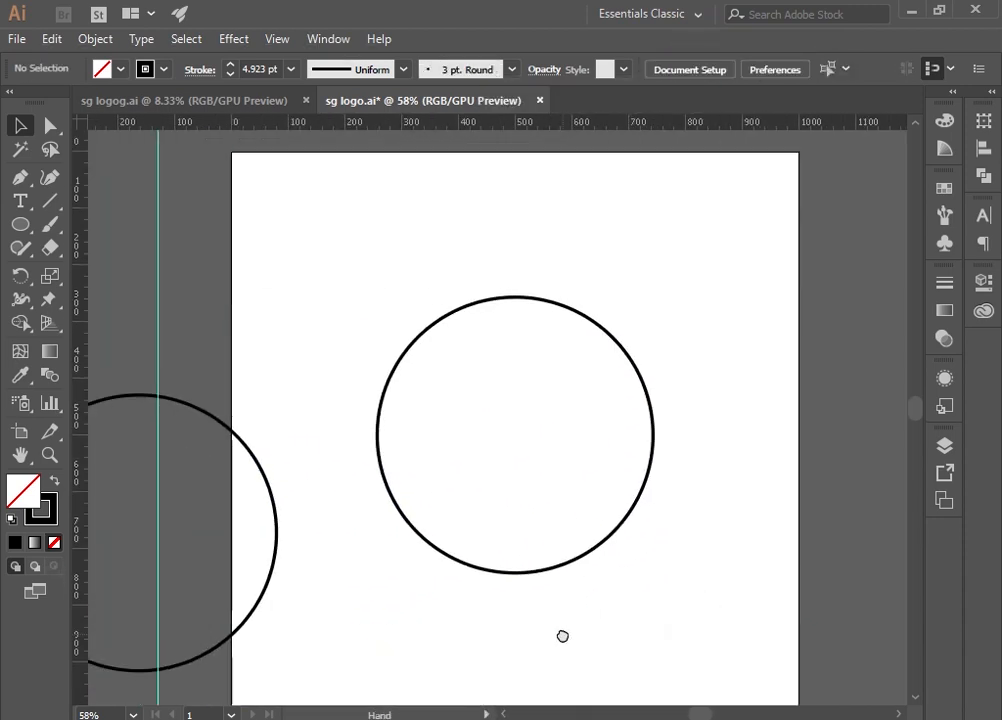
drag(562, 638, 385, 273)
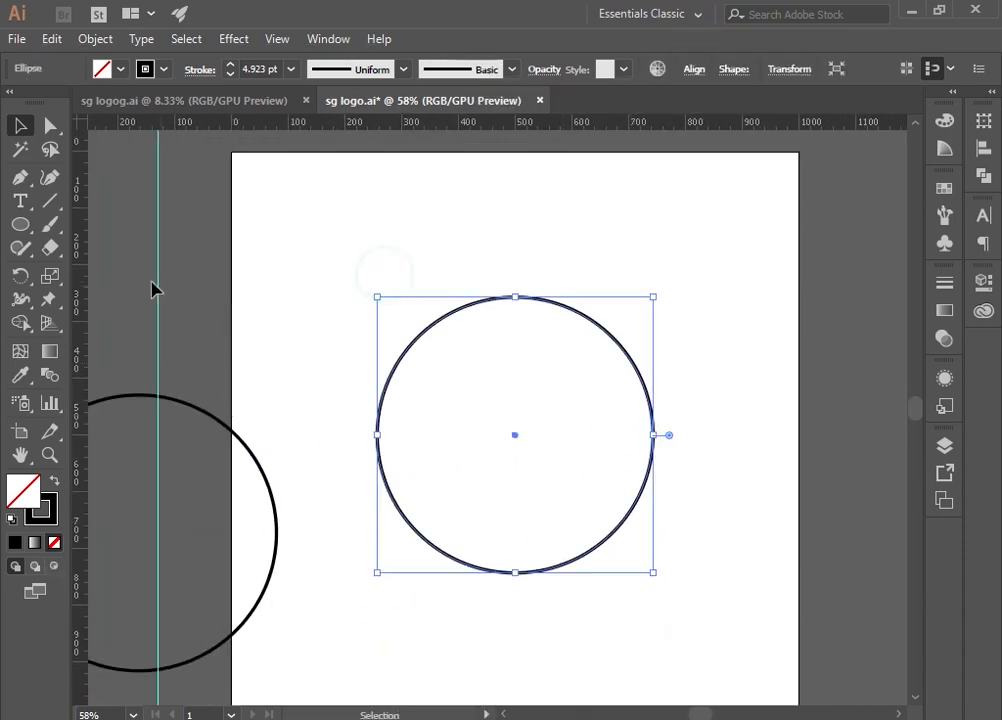
drag(83, 302, 516, 447)
drag(616, 122, 655, 440)
click(763, 304)
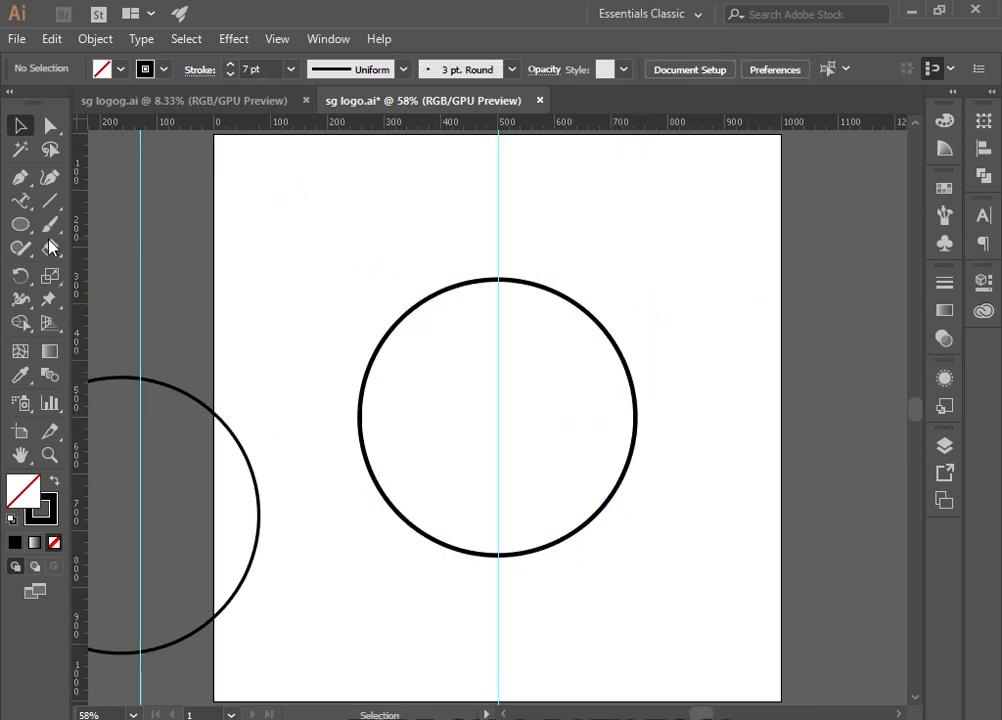
Add the text "Seven Grove" at 60 pt along the centered circle with the Type on a Path tool.
click(20, 200)
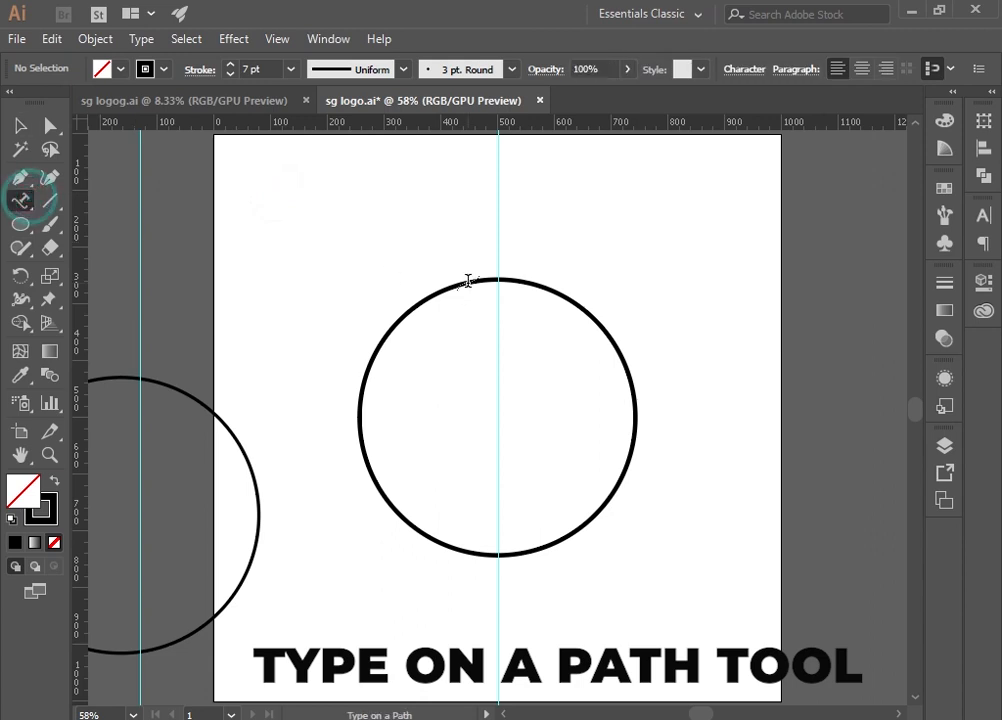
click(468, 281)
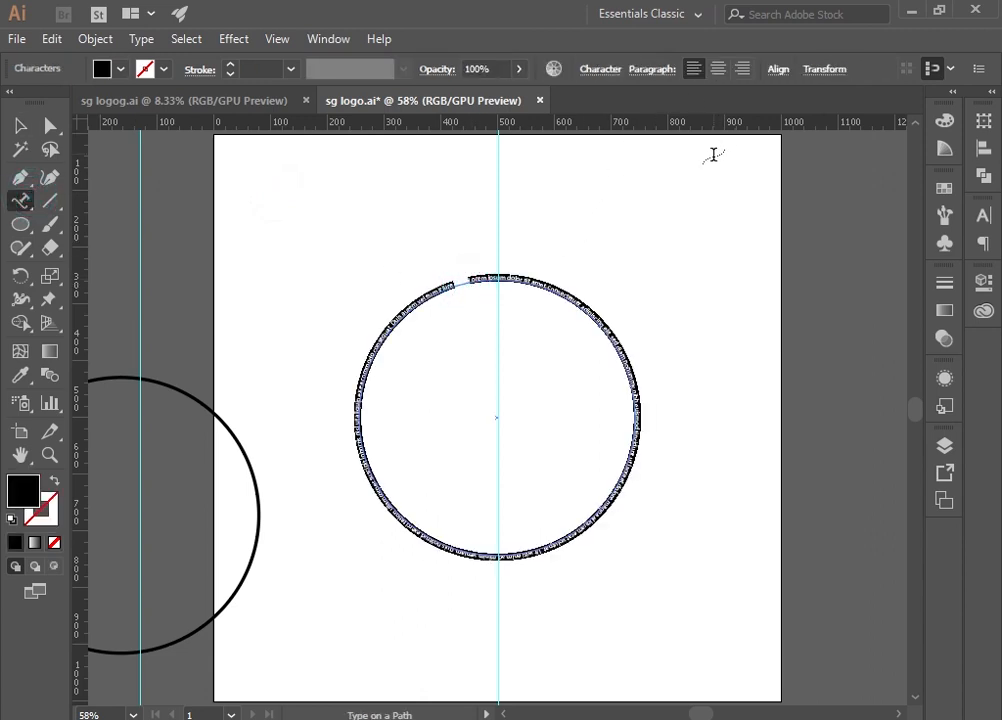
click(609, 72)
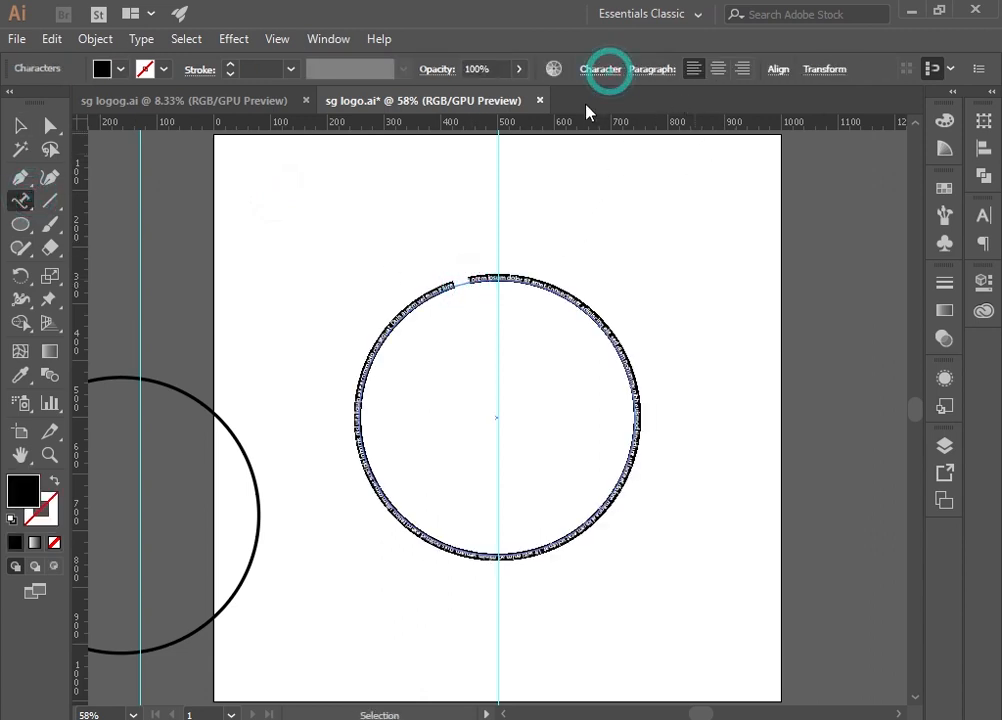
click(491, 159)
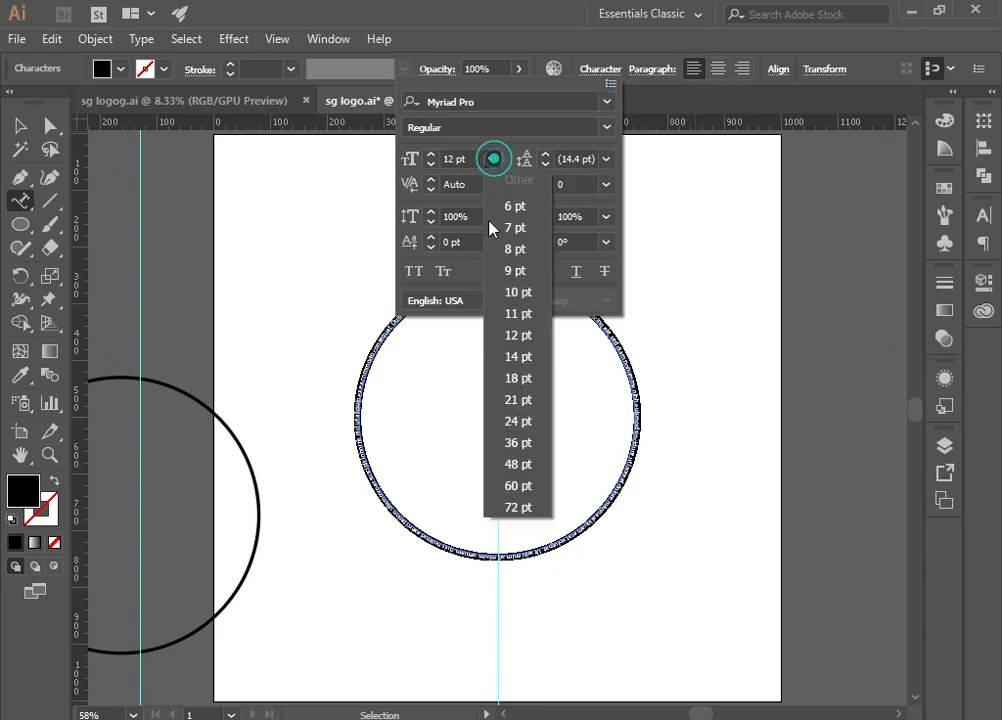
click(541, 487)
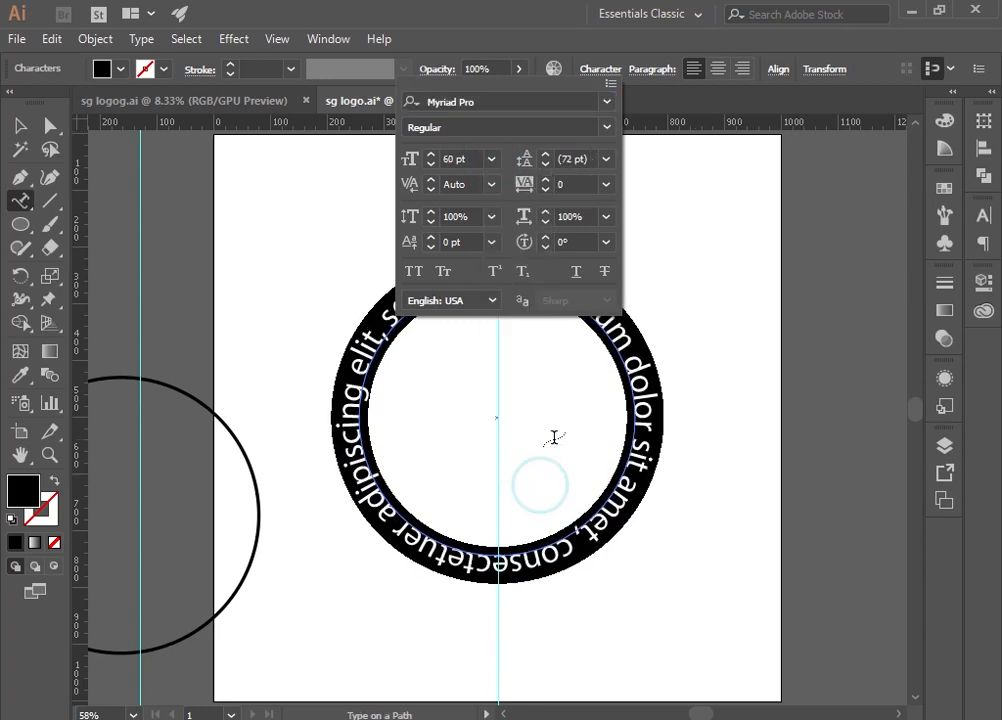
click(648, 416)
text(Seven)
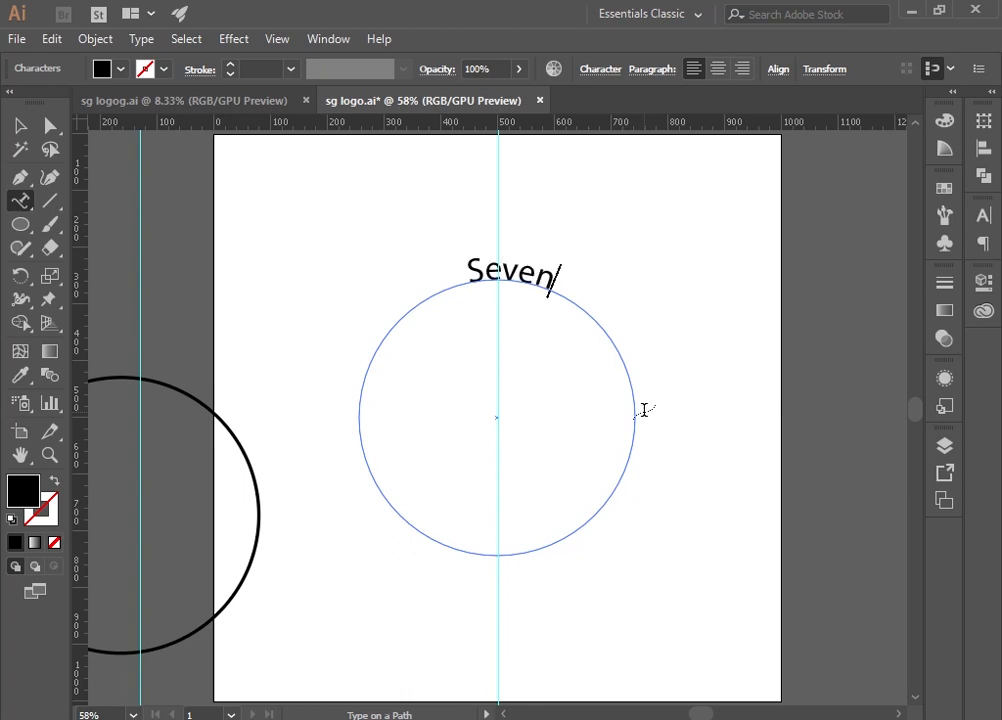
text( Grove)
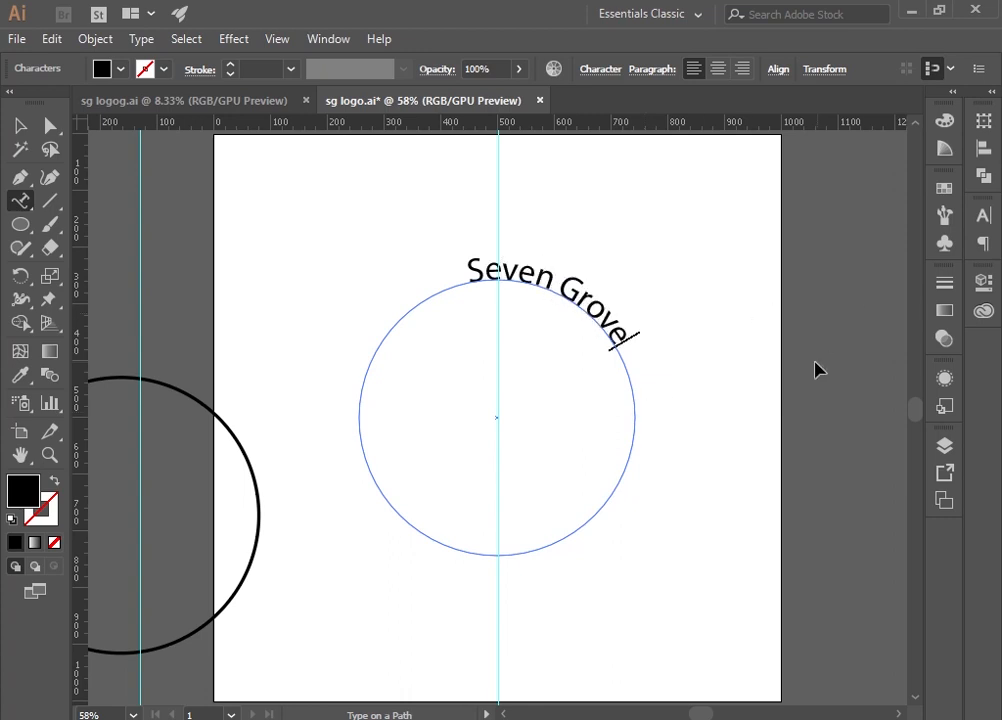
Stretch the path text's range from the circle's leftmost to its rightmost point and center-align the text.
drag(380, 349, 296, 418)
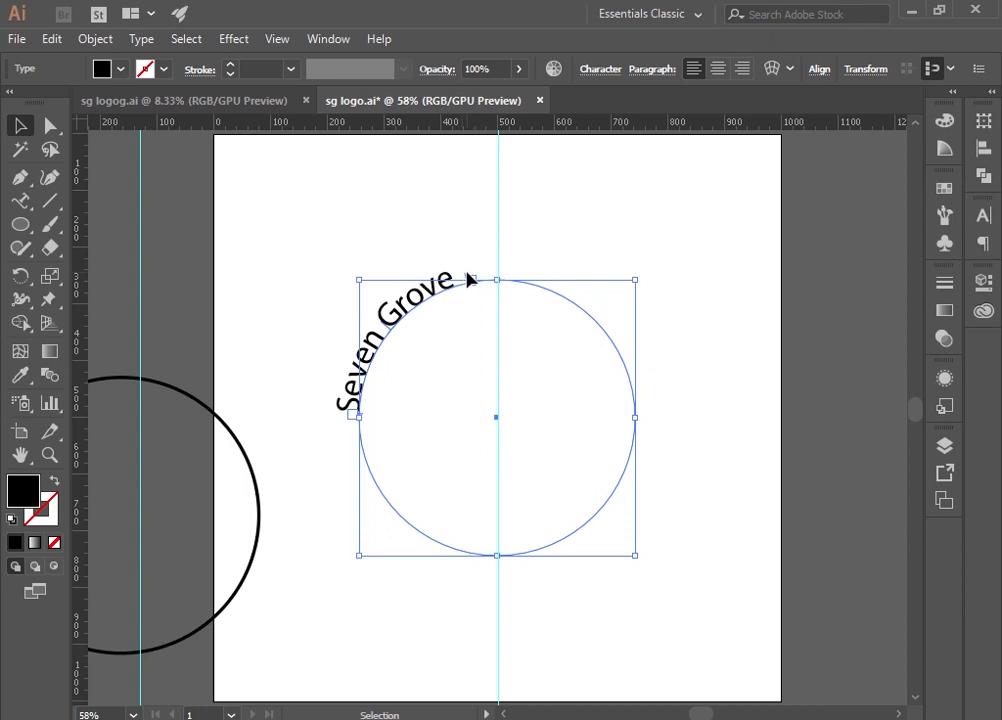
drag(465, 281, 622, 377)
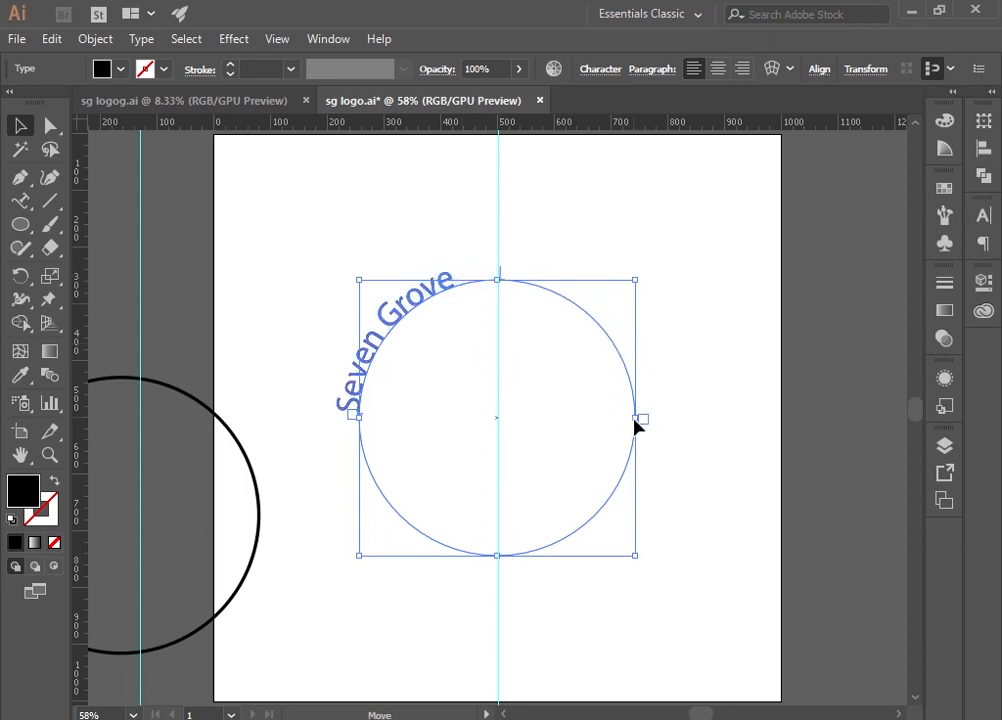
drag(636, 424, 637, 421)
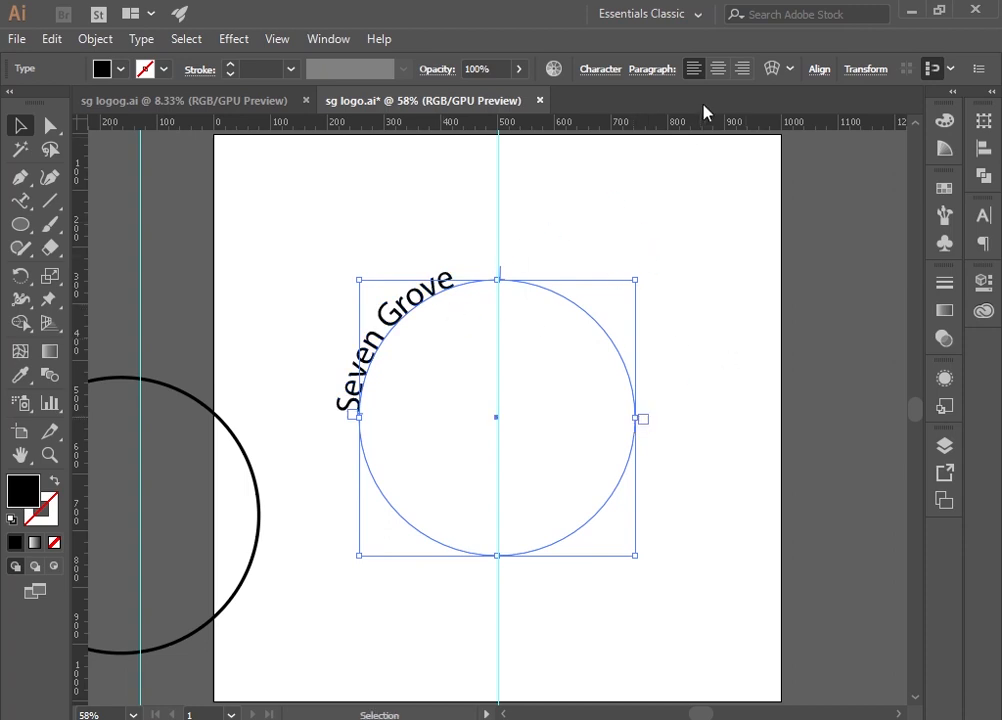
click(718, 70)
click(684, 214)
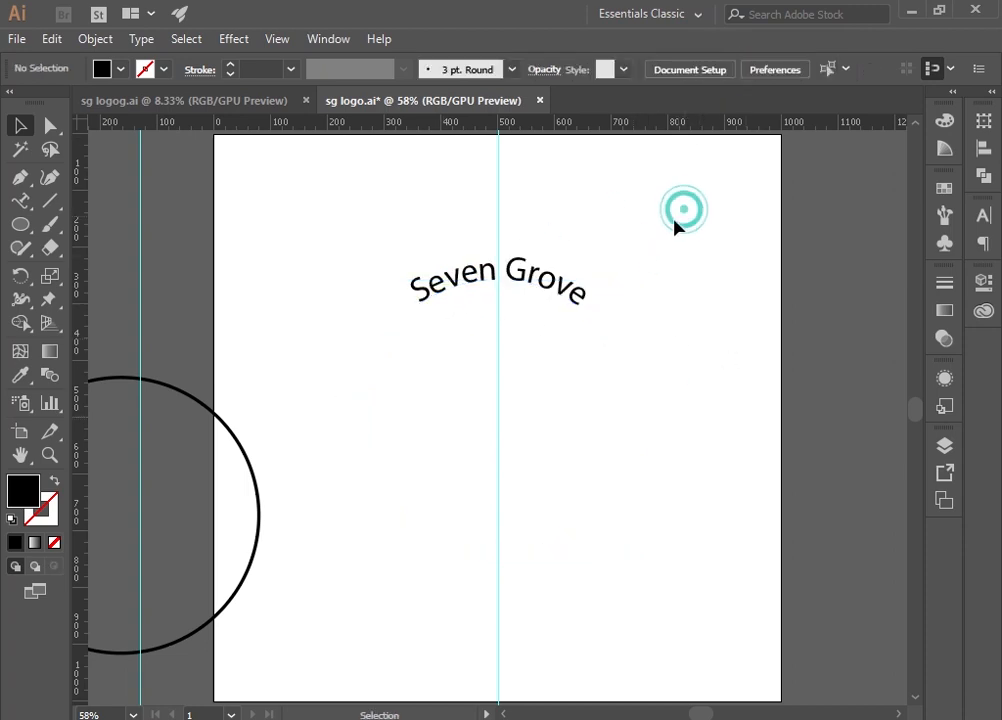
Set the curved "Seven Grove" text to all caps.
click(540, 290)
click(600, 70)
click(413, 271)
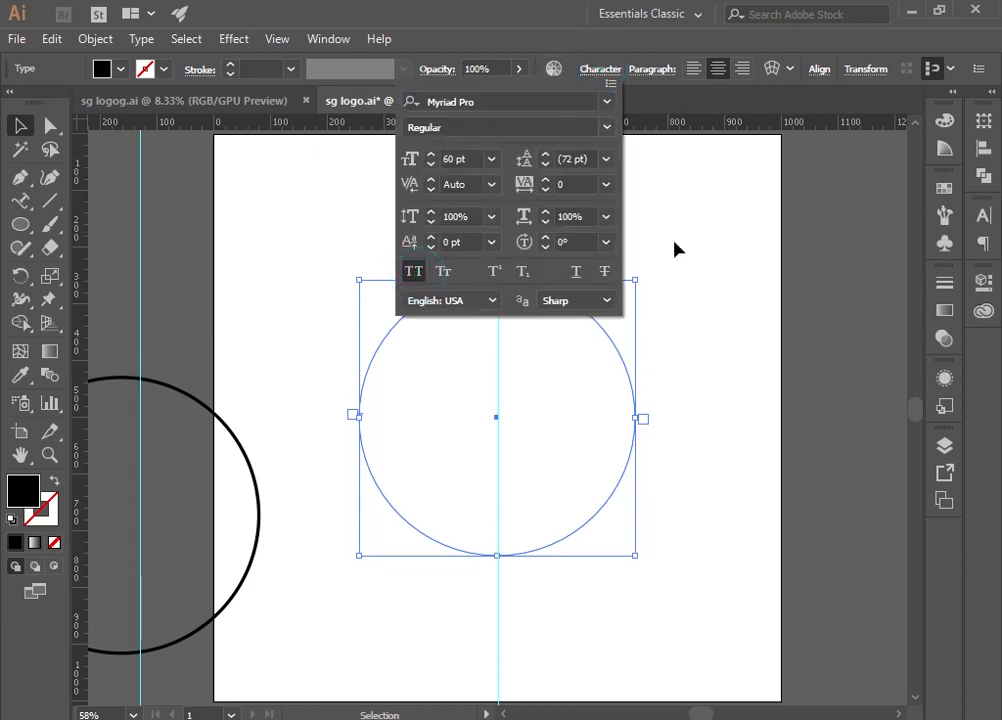
click(673, 243)
Change the font of the curved "SEVEN GROVE" text to Montserrat Bold.
click(550, 264)
click(585, 70)
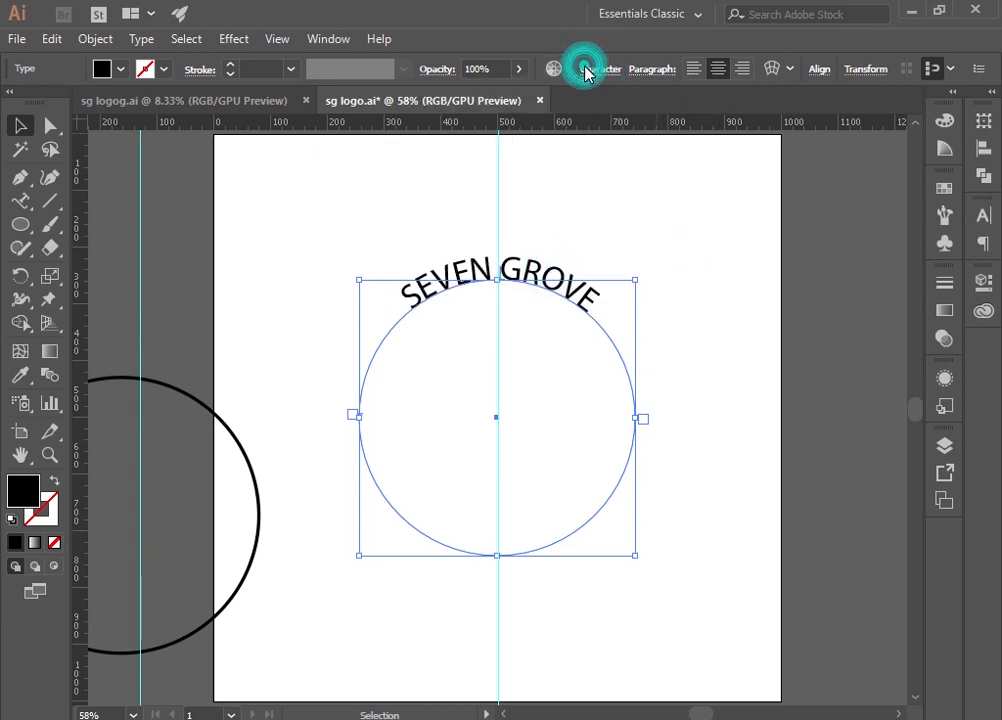
text(m)
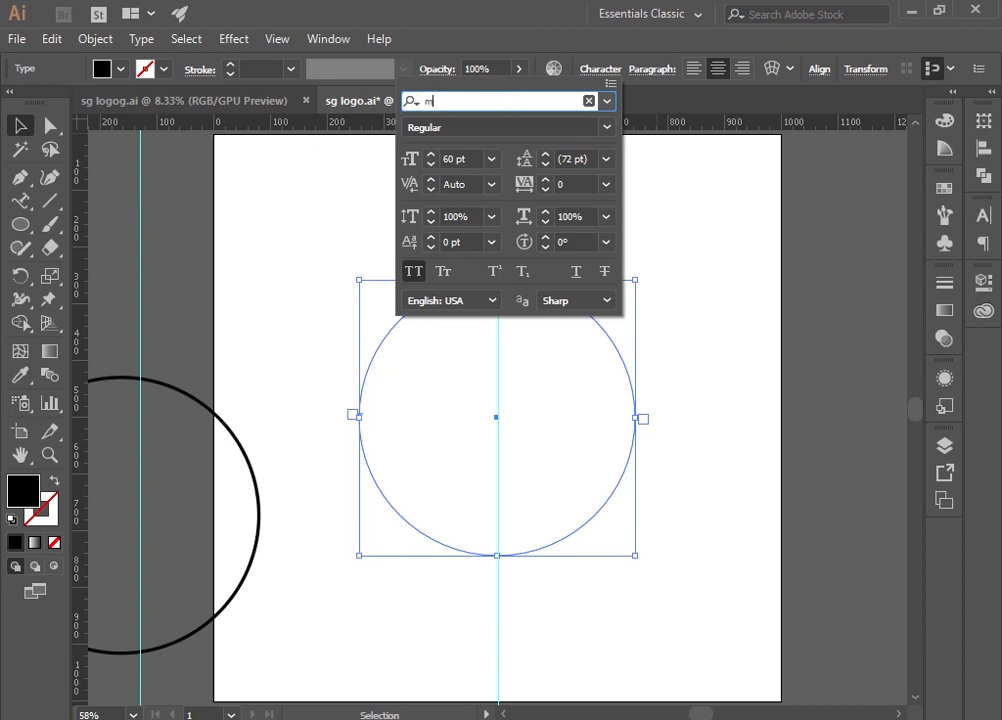
text(on)
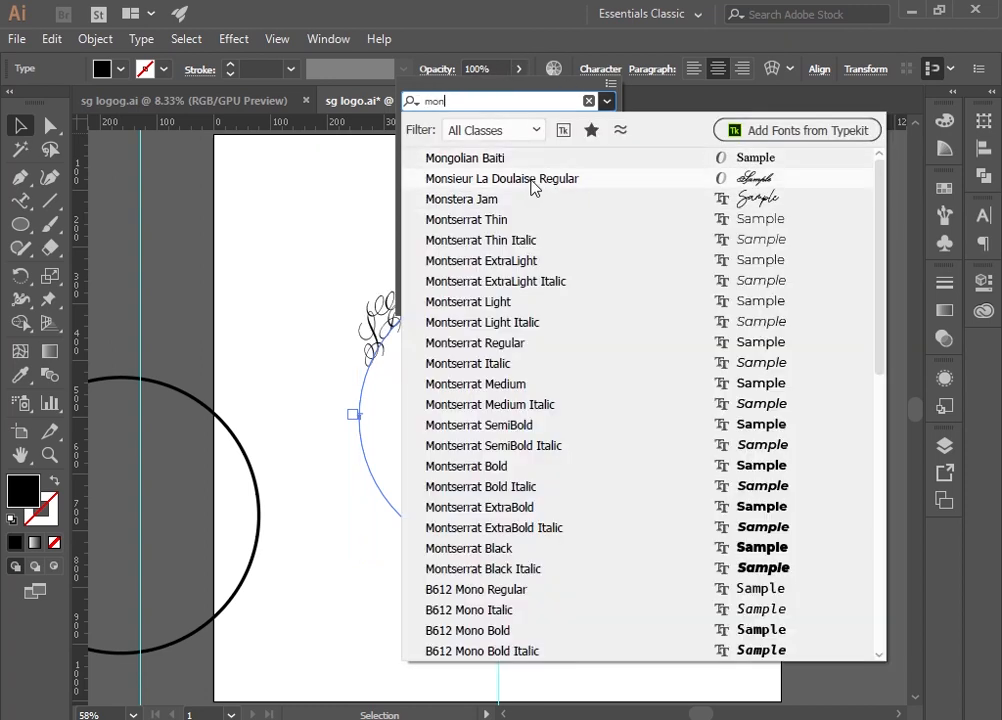
click(508, 490)
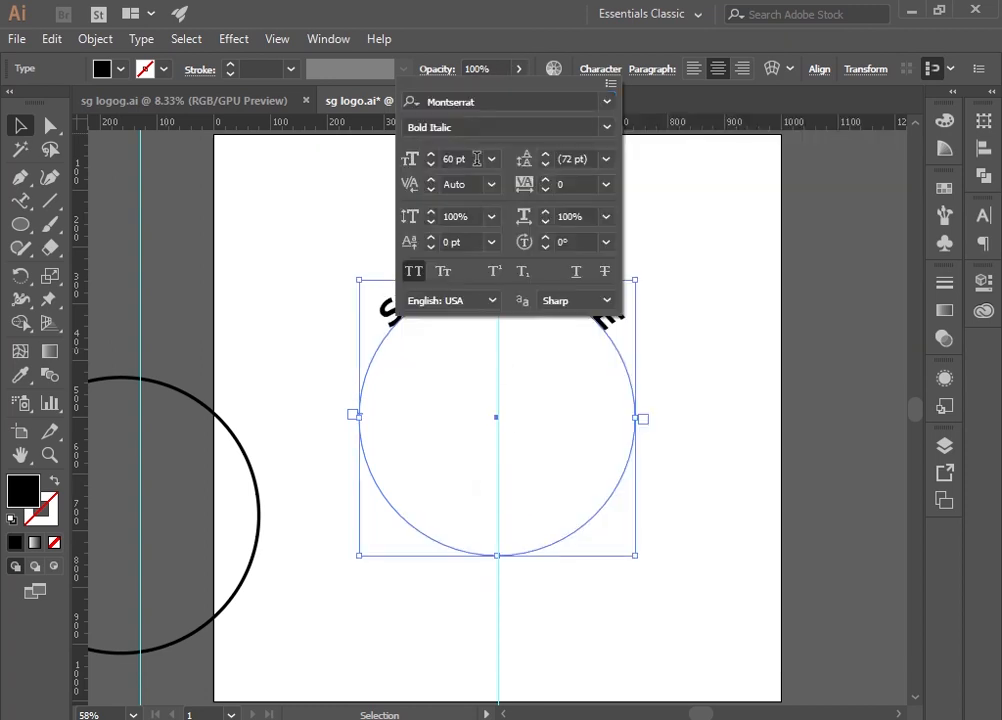
click(488, 128)
key(Down)
key(Up)
key(Up)
click(729, 259)
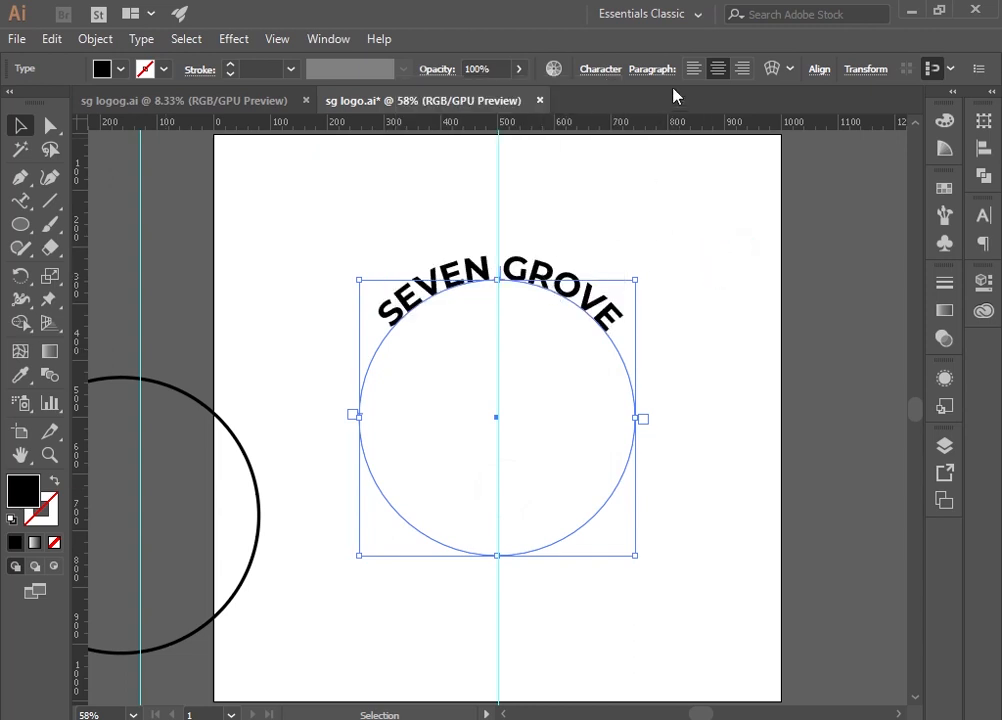
Set the tracking of the curved "SEVEN GROVE" text to 200.
click(610, 72)
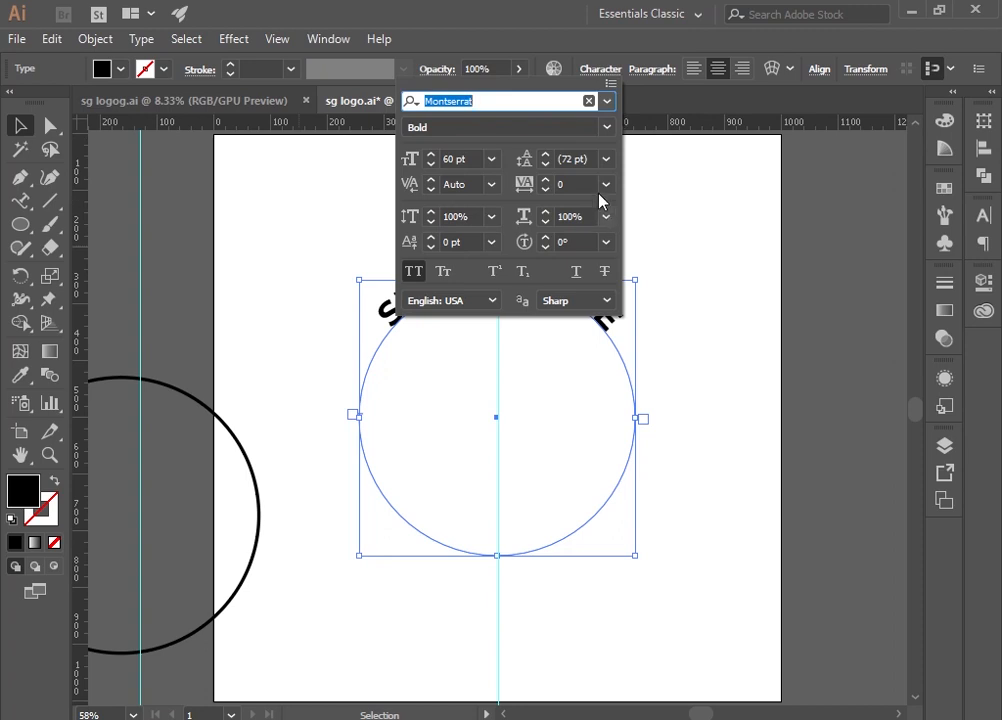
click(605, 184)
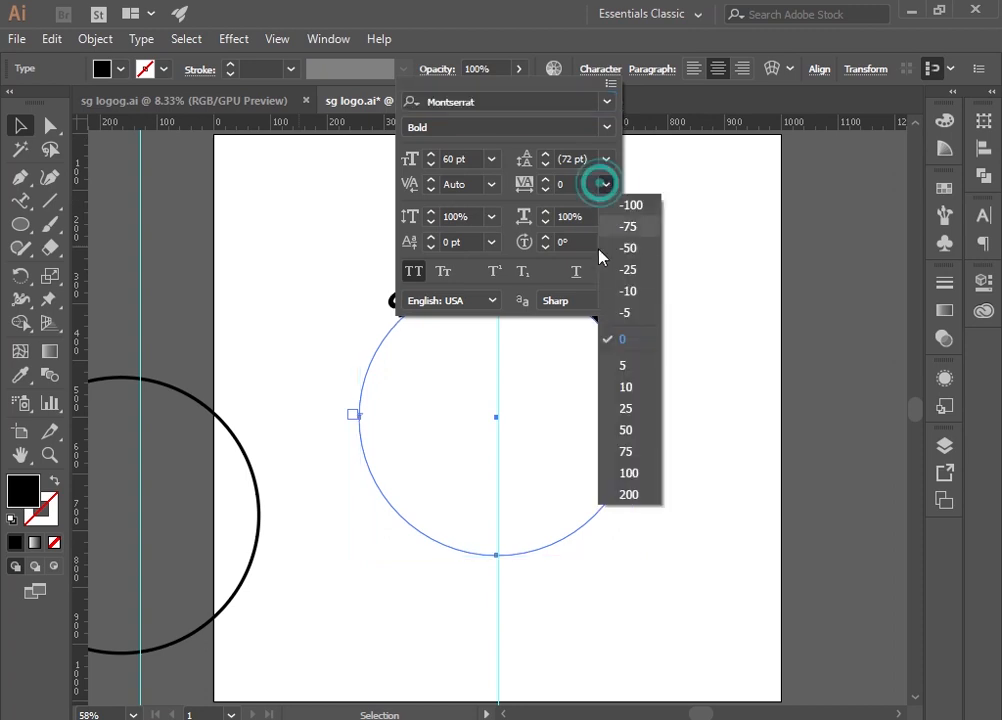
click(643, 495)
click(750, 386)
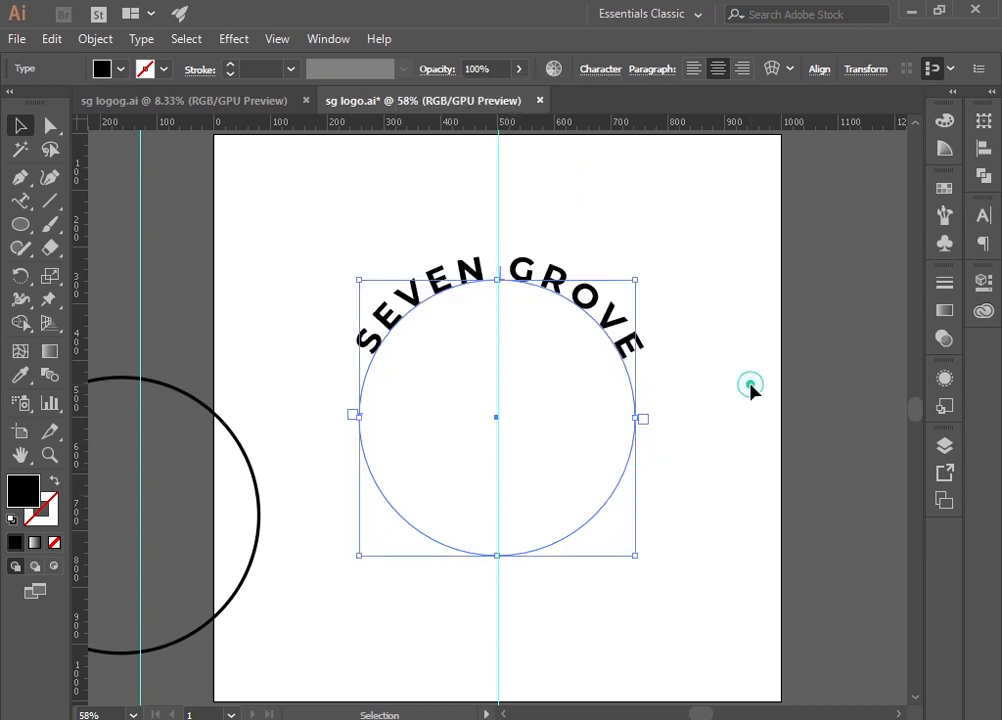
Duplicate the curved "SEVEN GROVE" text horizontally, placing the copy past the artboard's right edge.
click(593, 299)
drag(593, 299, 874, 300)
drag(731, 599, 387, 600)
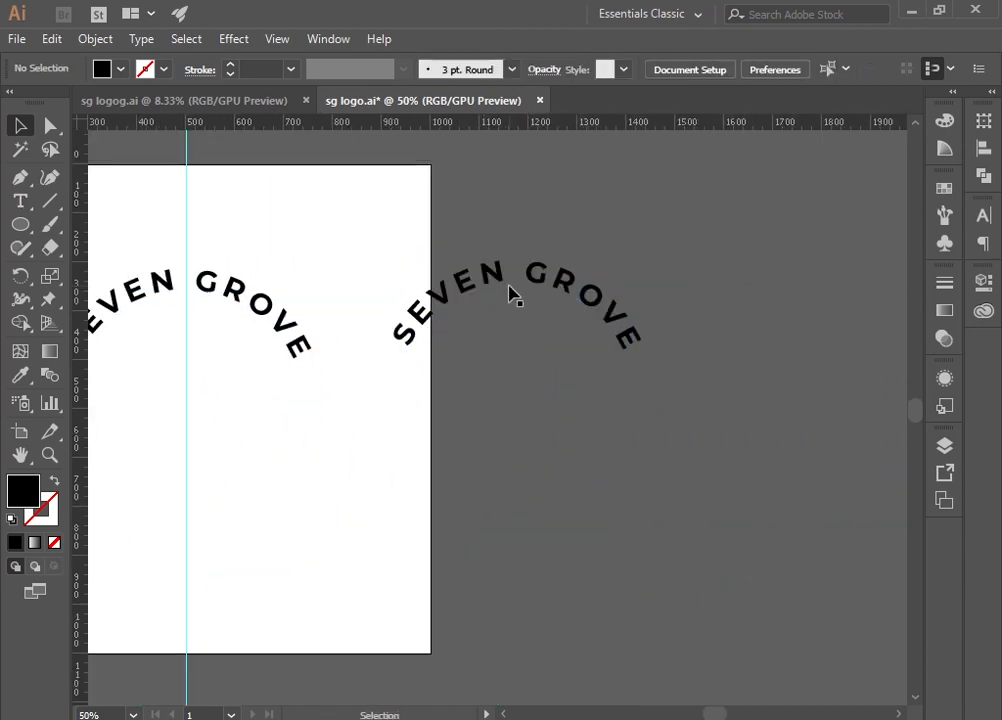
Replace the wording of the copied curved text with "INTERIORS".
click(516, 278)
key(ctrl+a)
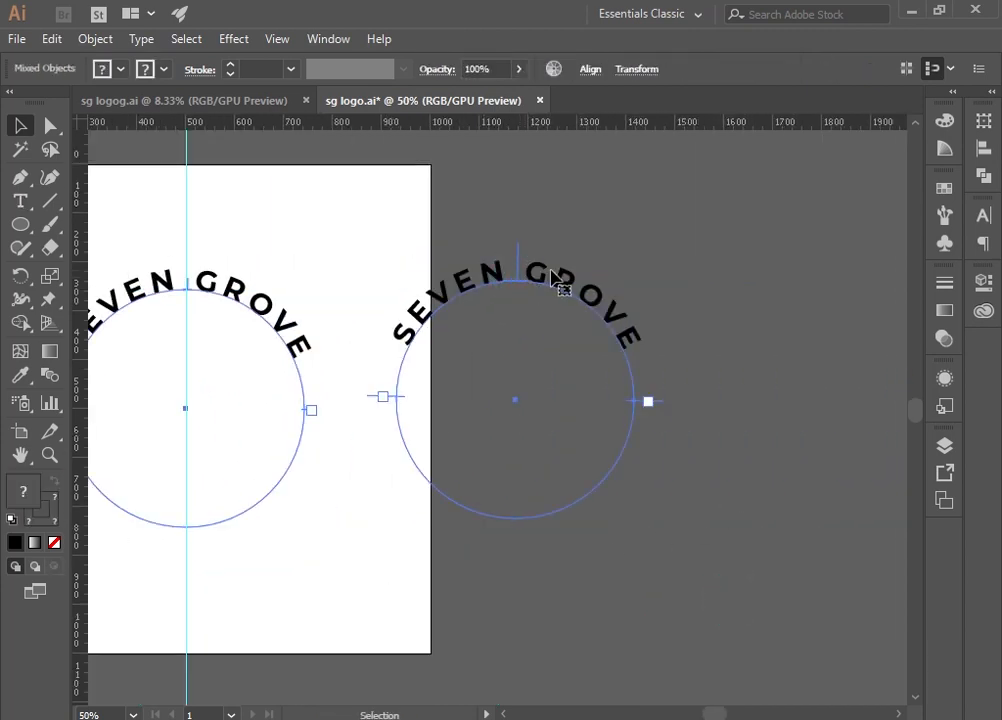
click(664, 255)
click(600, 293)
triple_click(603, 291)
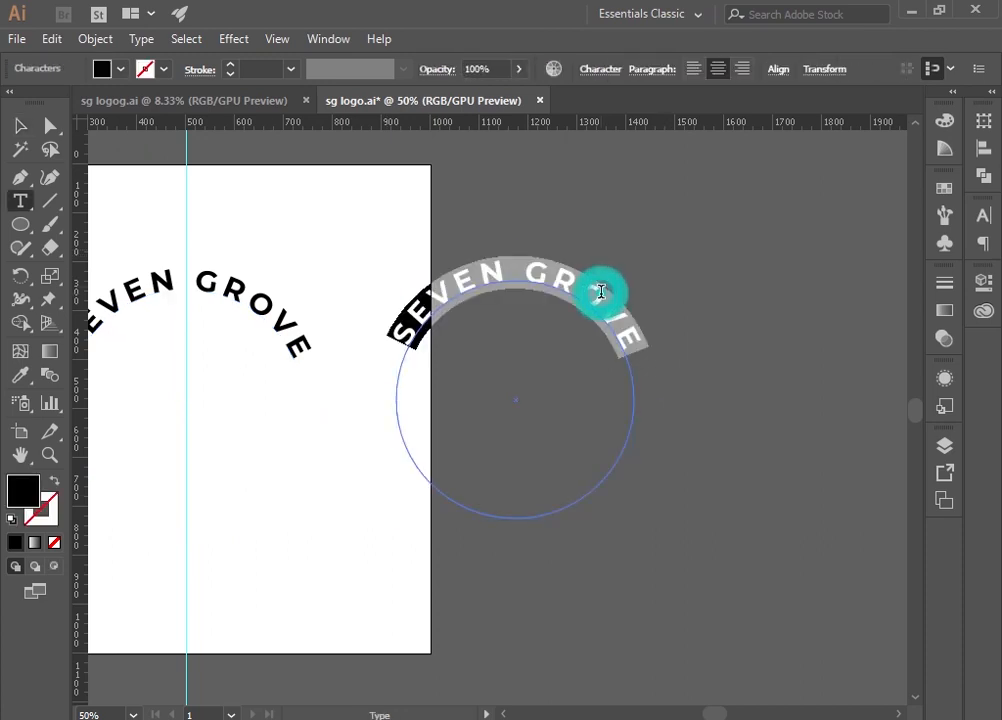
text(INTERIORS)
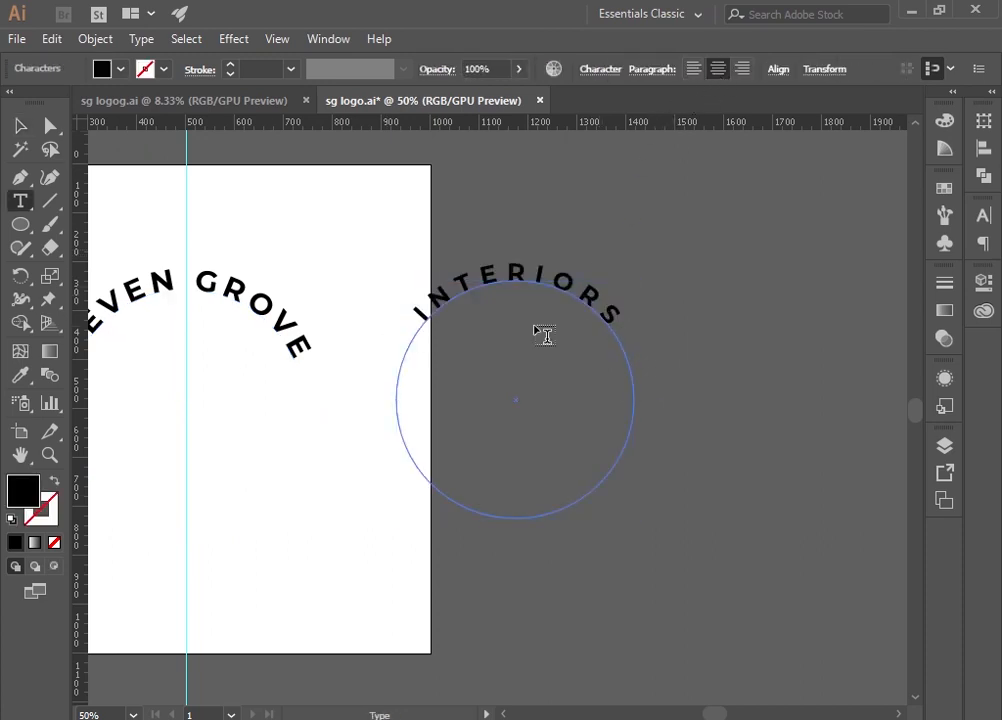
Flip the "INTERIORS" text to the inside of its circle so it reads upright along the bottom arc.
click(21, 125)
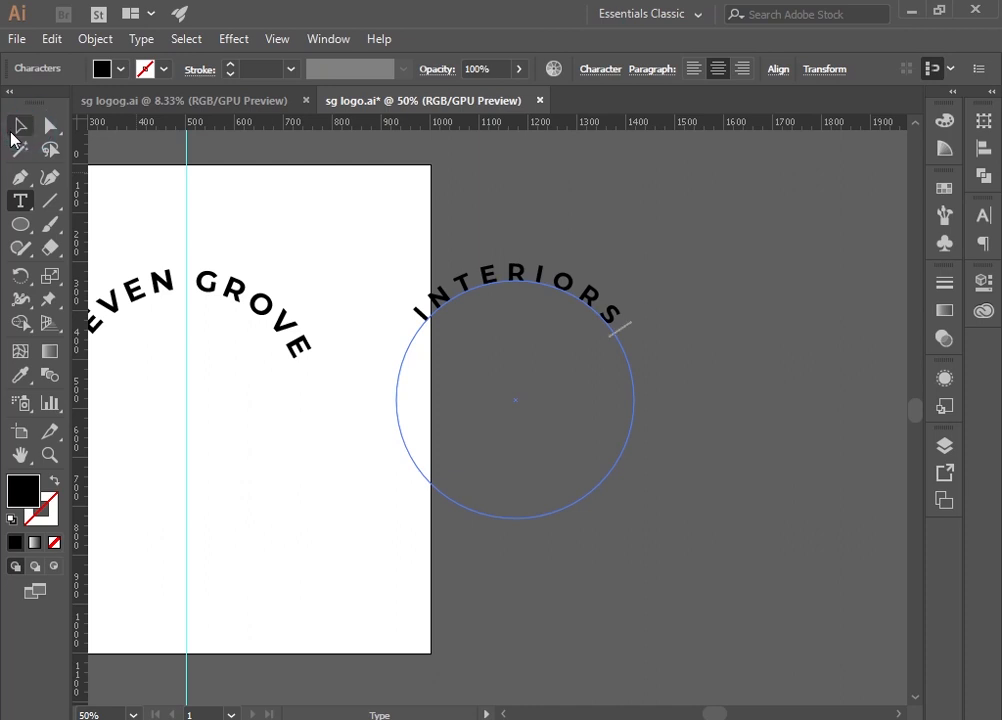
scroll(590, 381, up, 1)
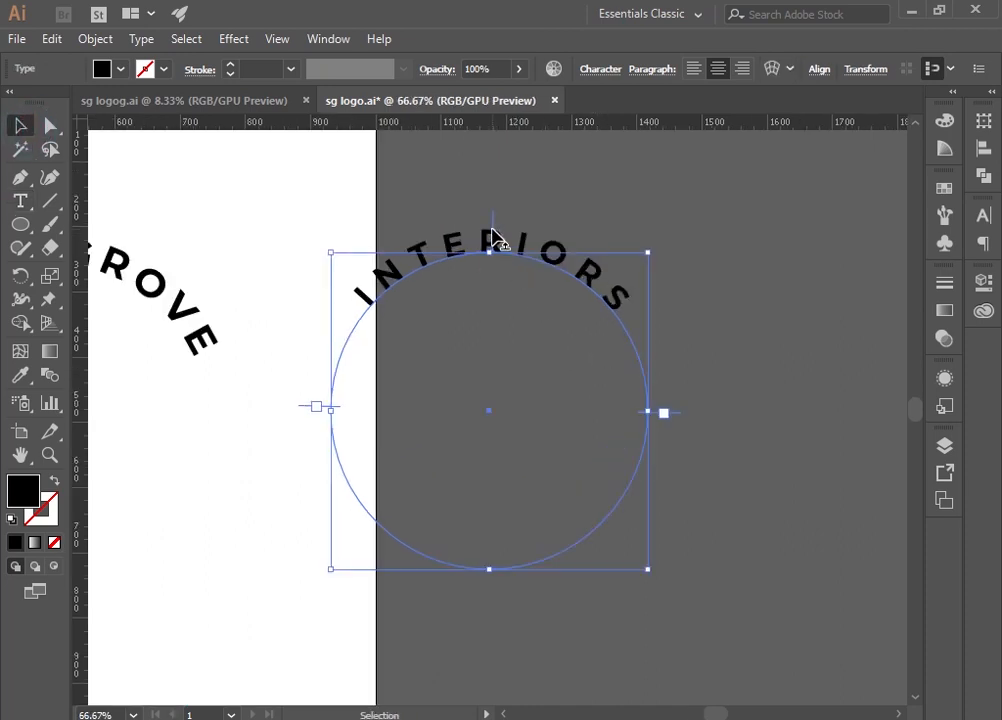
drag(492, 229, 490, 567)
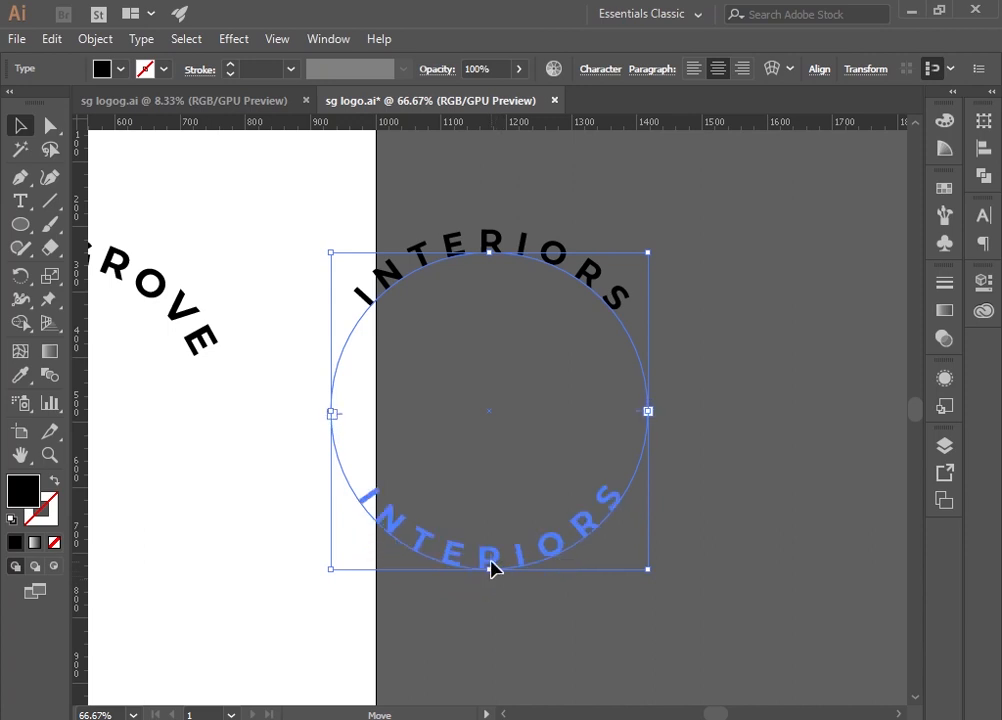
drag(490, 567, 491, 568)
click(727, 485)
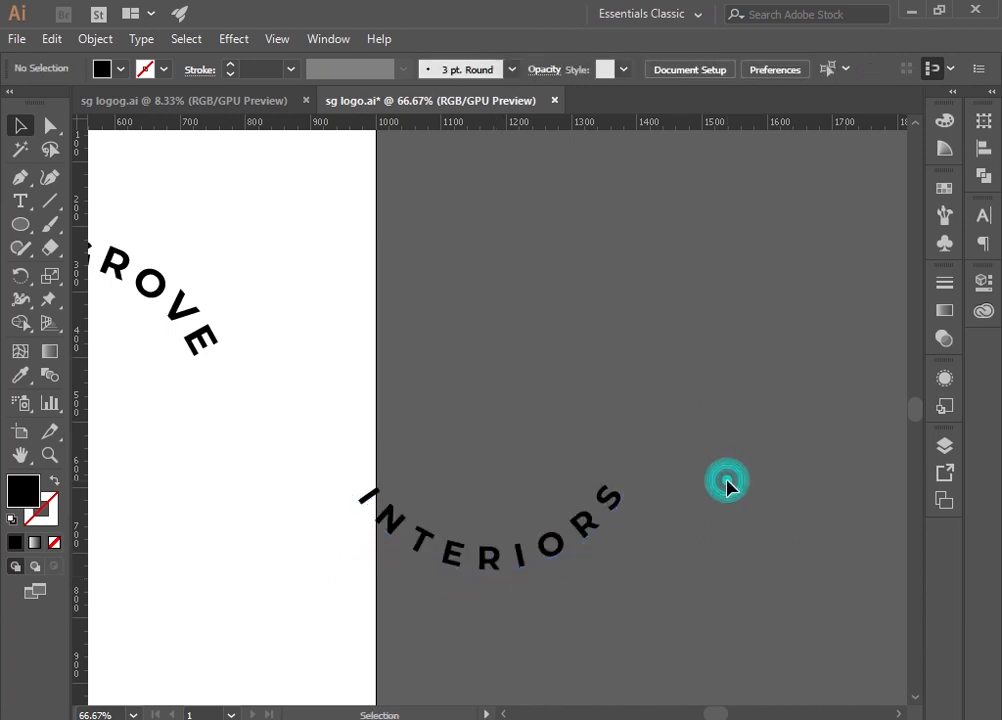
Centre-align the "SEVEN GROVE" and "INTERIORS" curved texts horizontally on the artboard.
key(ctrl+minus)
drag(590, 538, 199, 295)
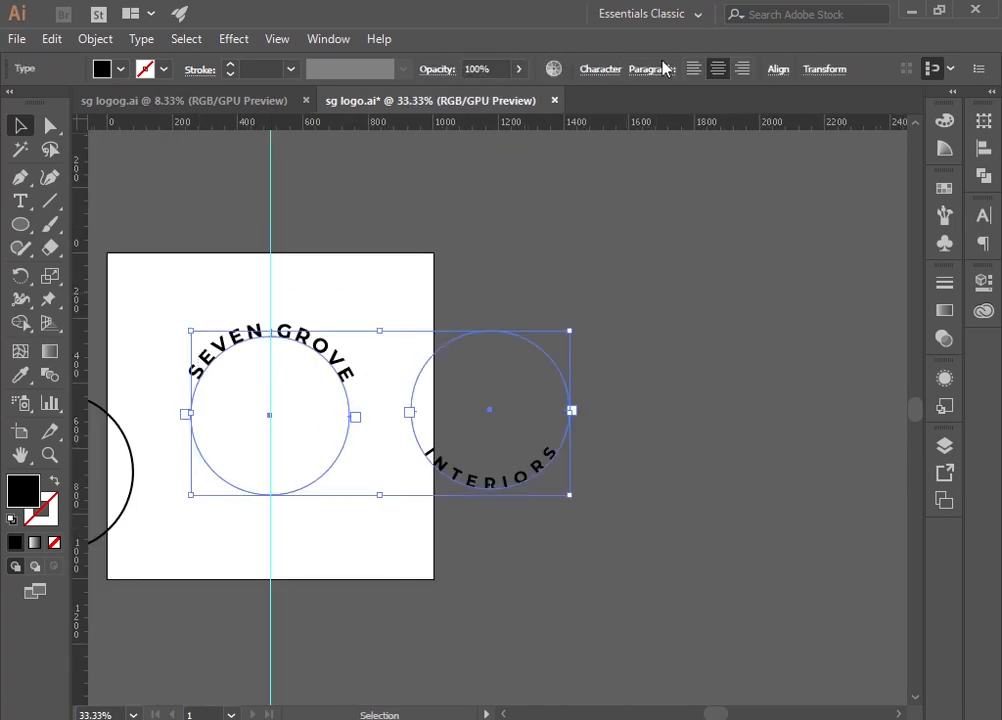
click(604, 69)
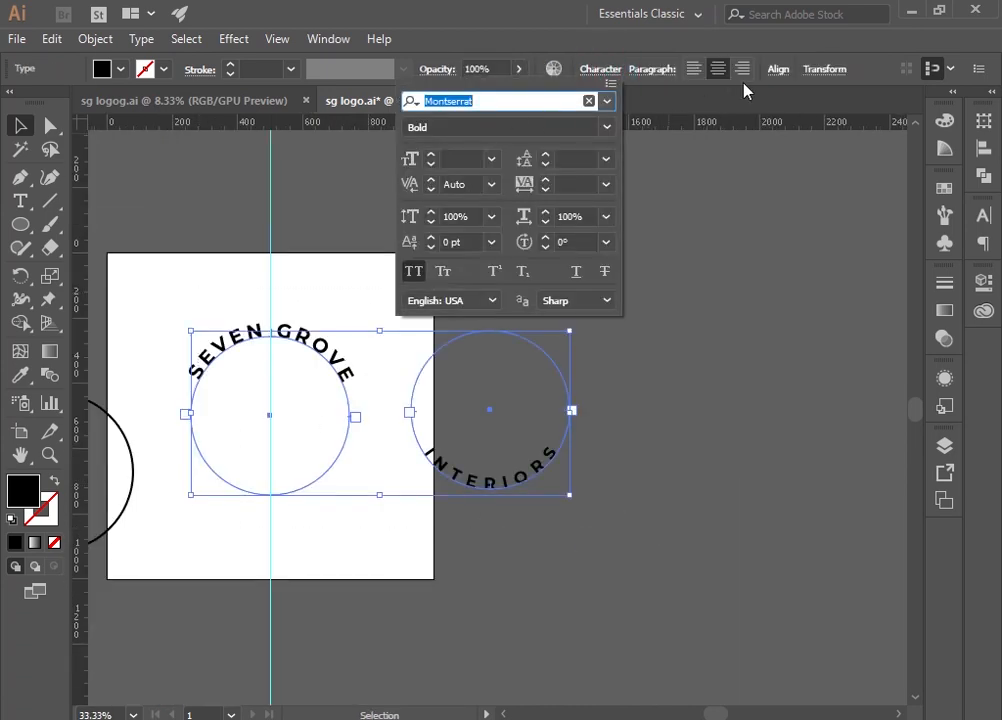
click(780, 70)
click(774, 70)
click(615, 121)
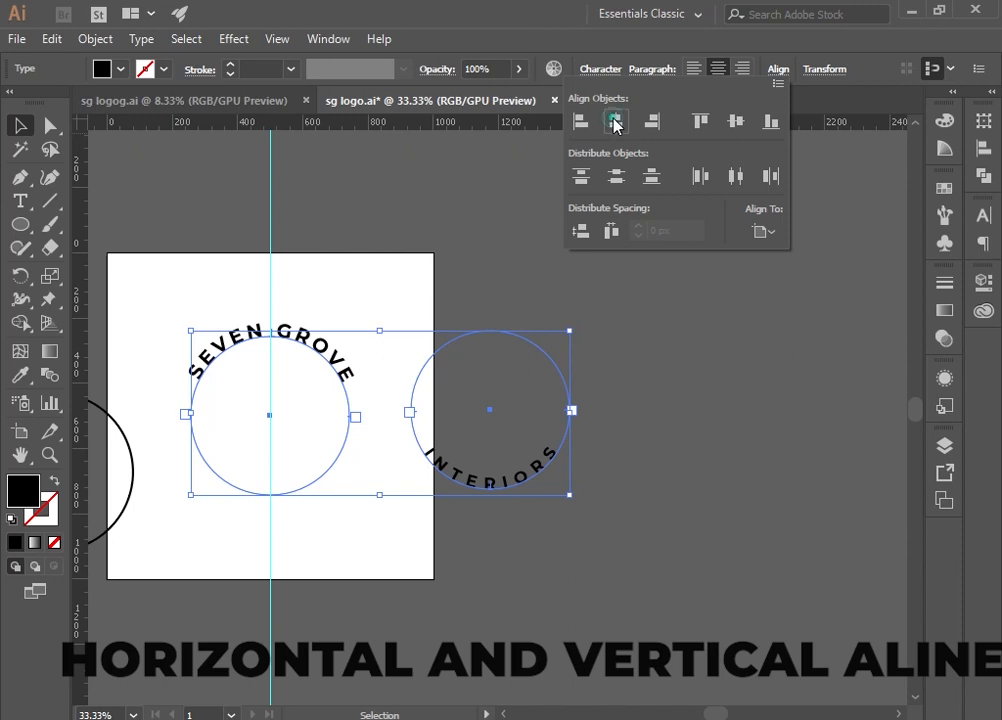
click(682, 428)
Centre-align the "SEVEN GROVE" and "INTERIORS" curved texts vertically so their circles coincide.
drag(398, 514, 508, 317)
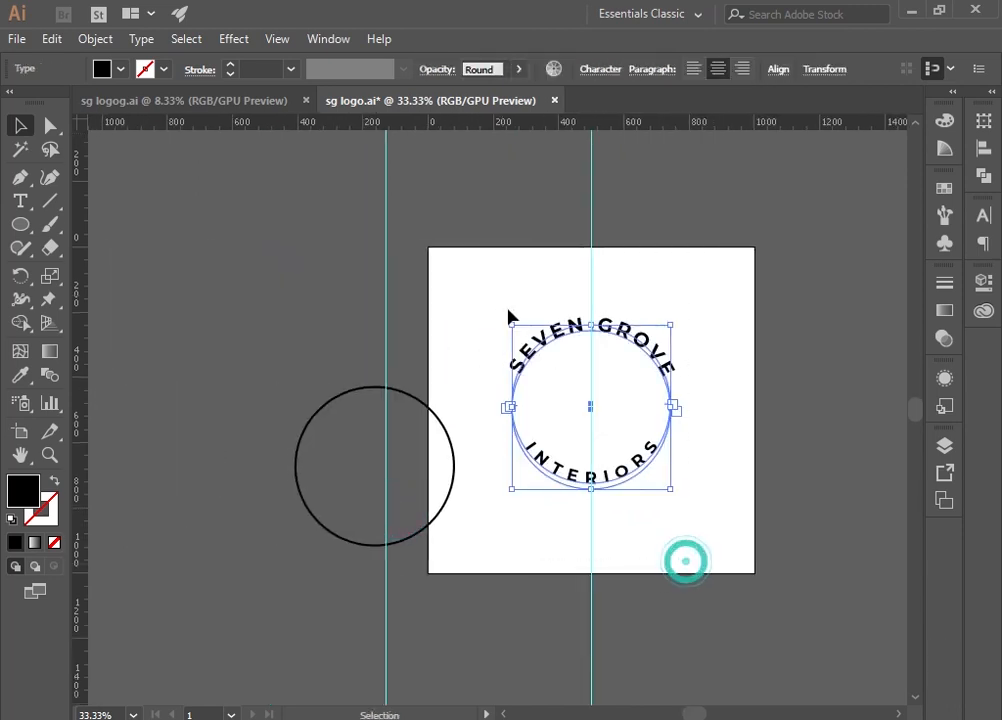
key(ctrl+plus)
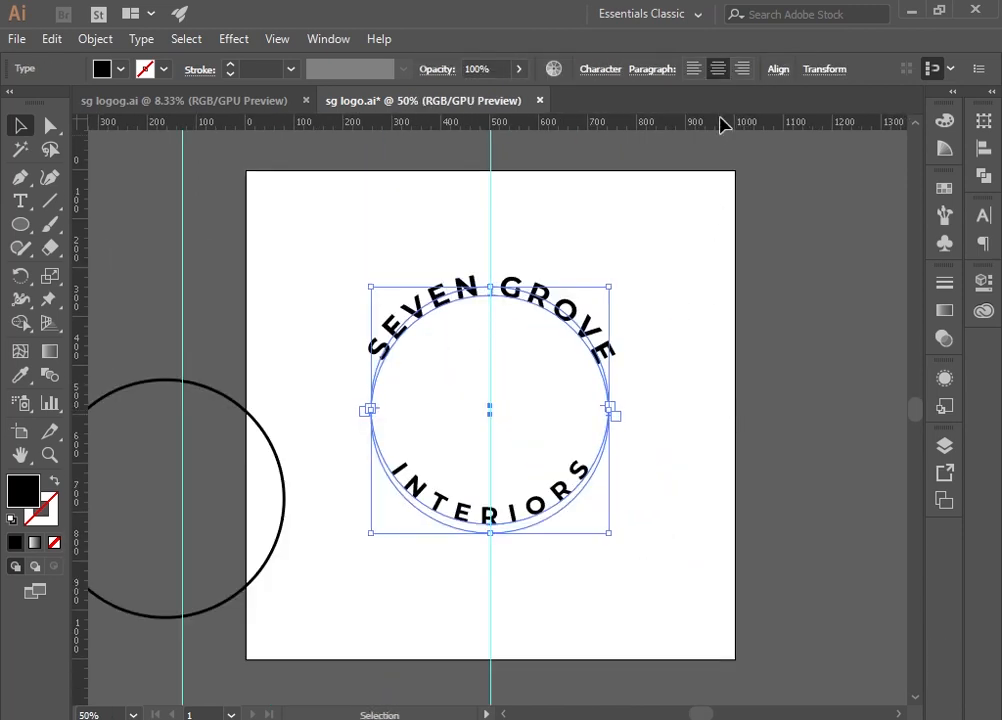
click(779, 70)
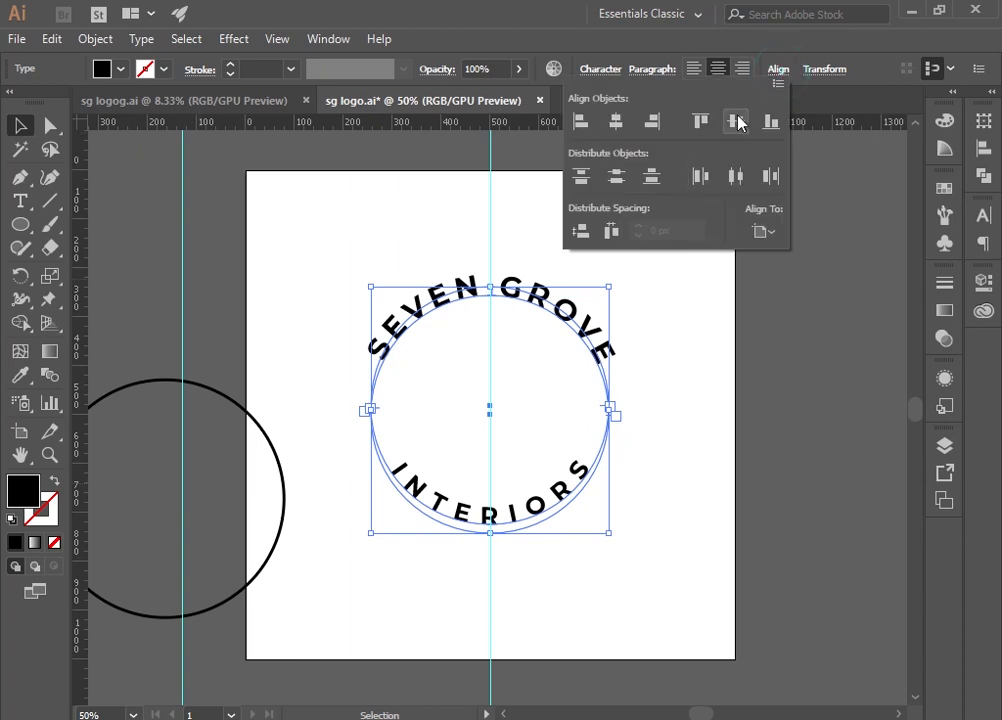
click(736, 120)
click(682, 470)
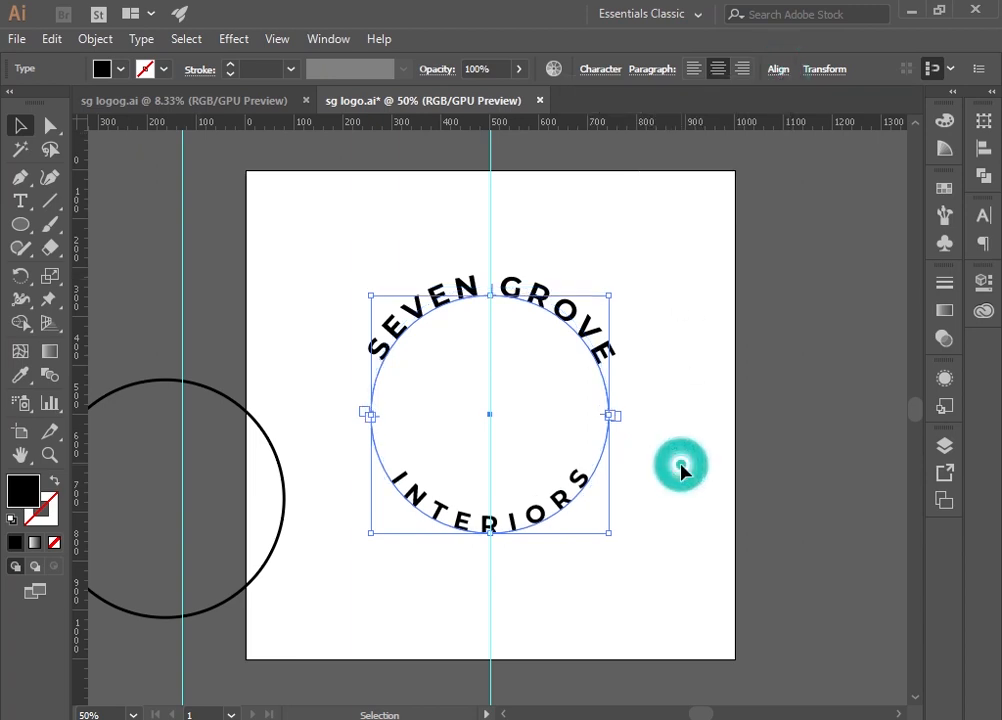
Set the font size of both curved texts to 50 pt.
drag(633, 577, 465, 310)
click(594, 71)
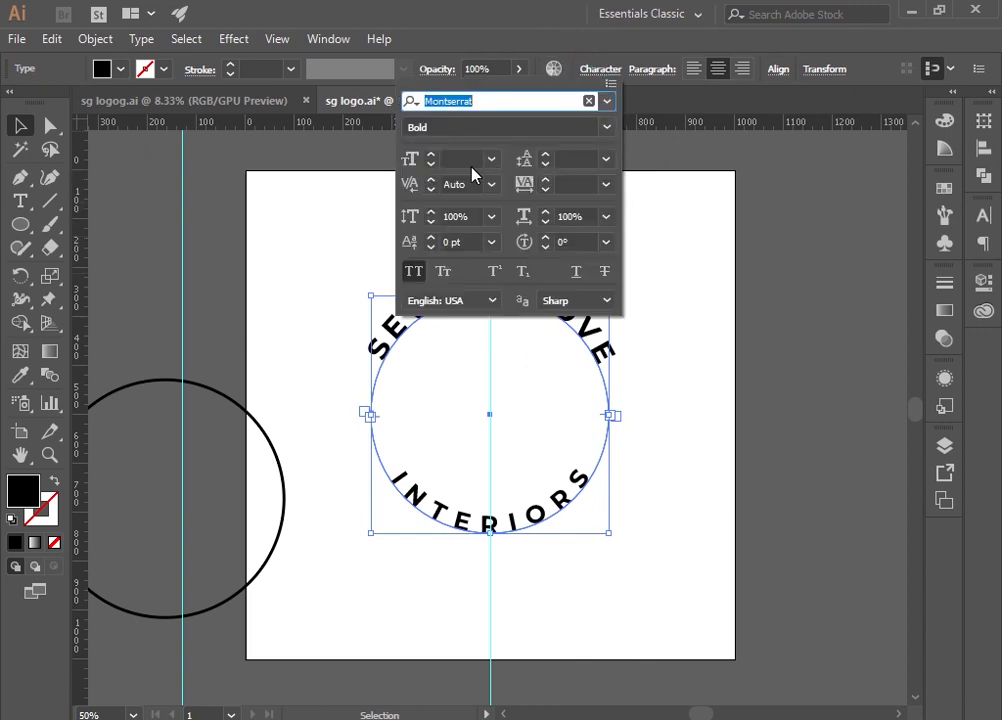
click(468, 160)
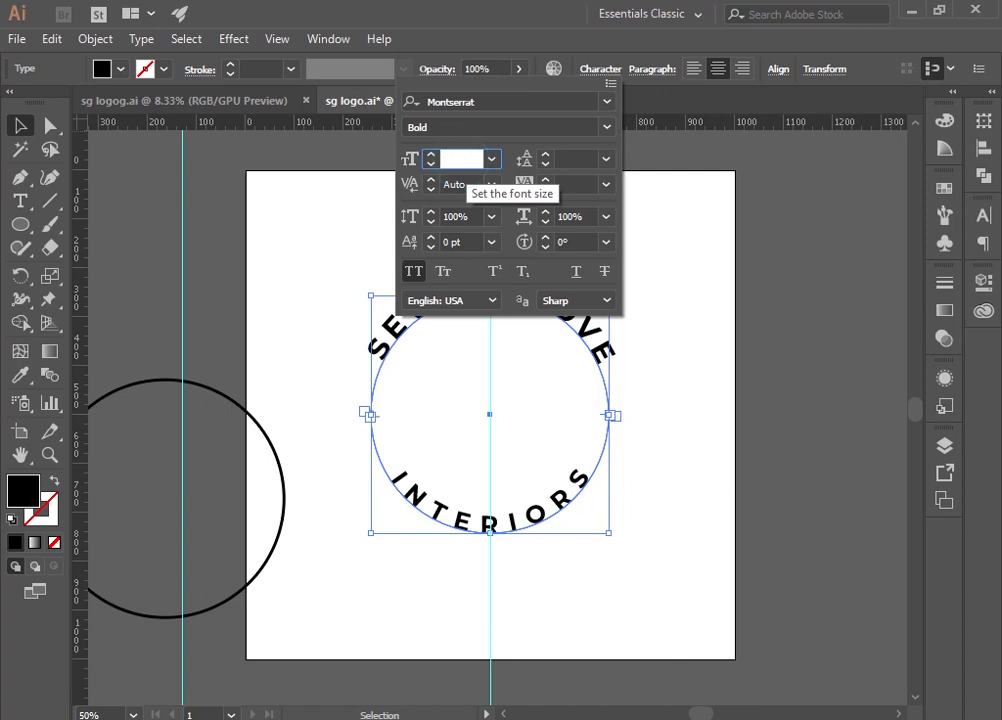
text(50)
key(Return)
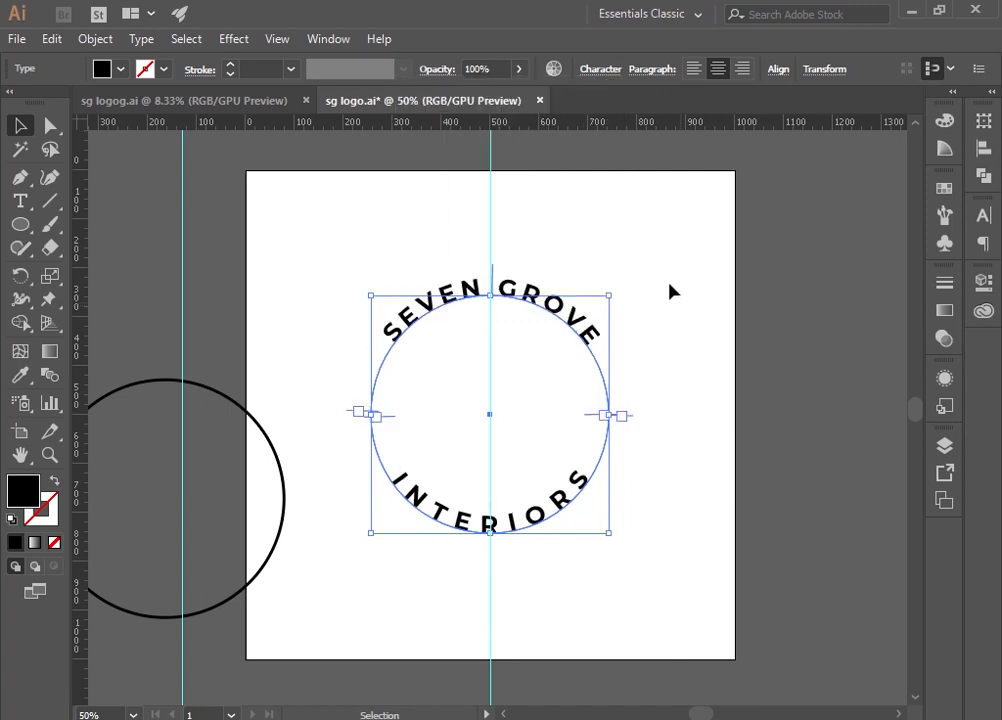
Set the tracking of both curved texts to 300.
click(601, 69)
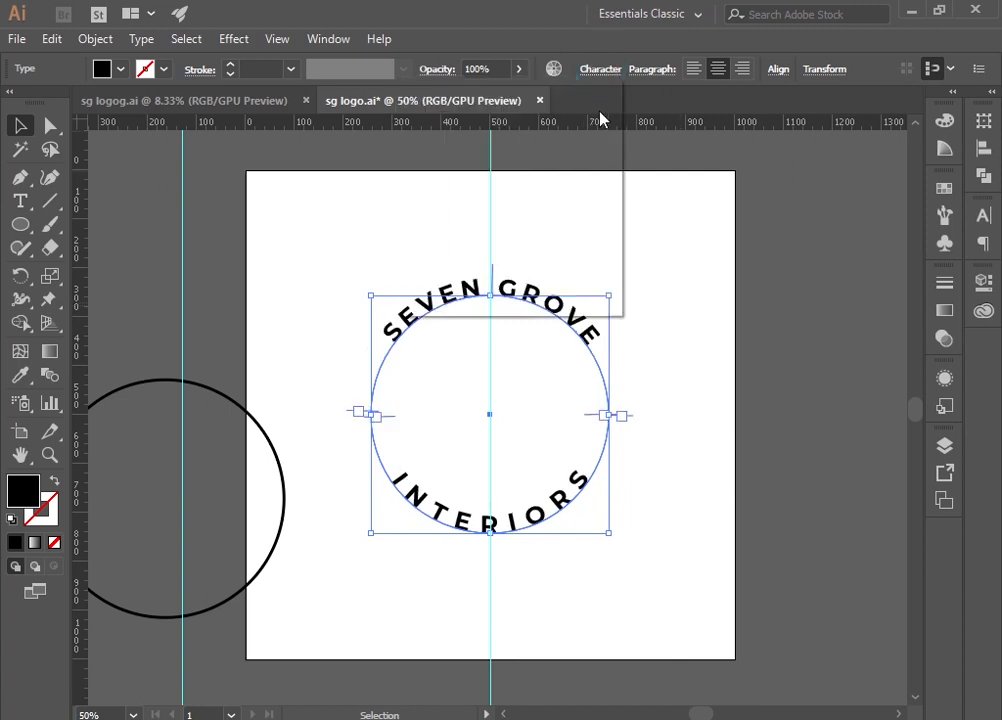
click(578, 184)
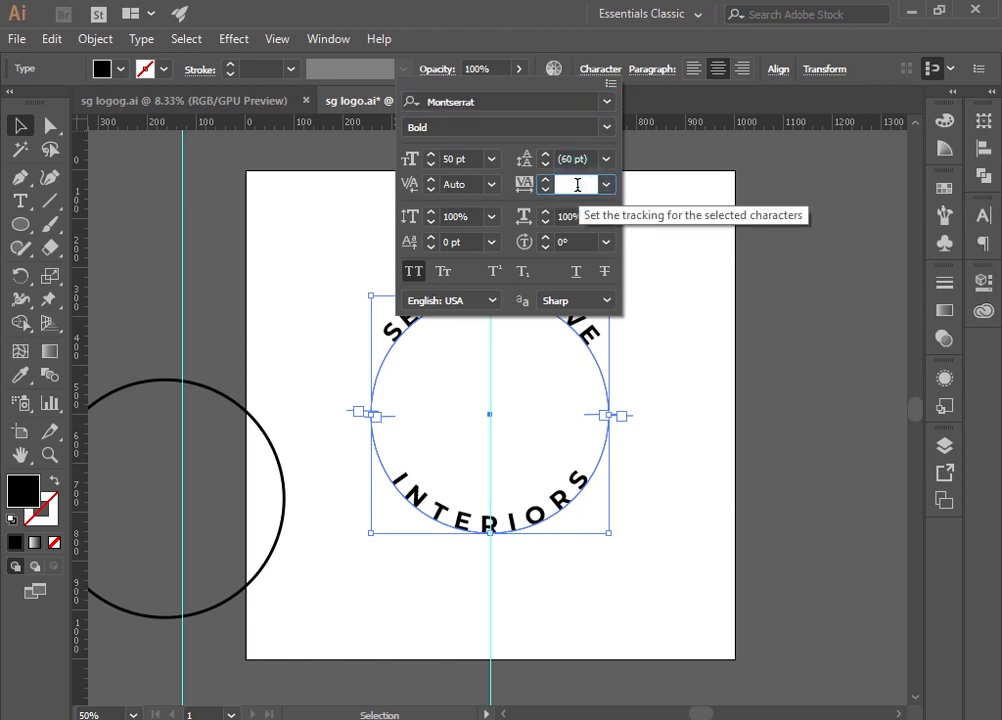
text(300)
key(Return)
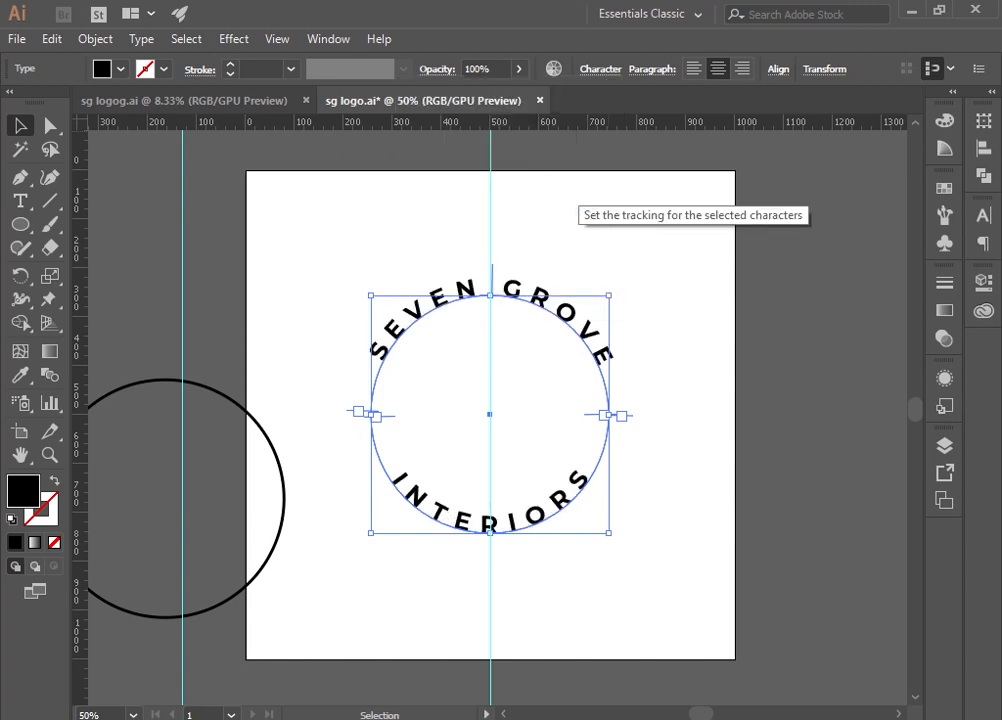
click(737, 371)
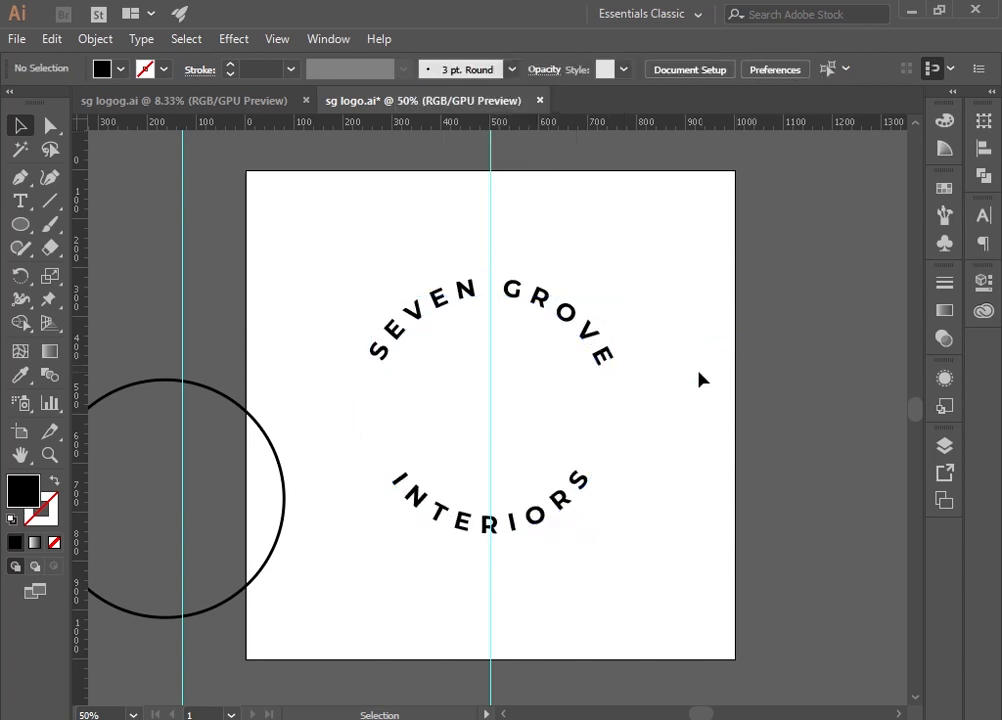
Open the Type on a Path options for both curved texts, with the dialog moved clear of the circle.
key(ctrl+minus)
key(ctrl+plus)
key(ctrl+plus)
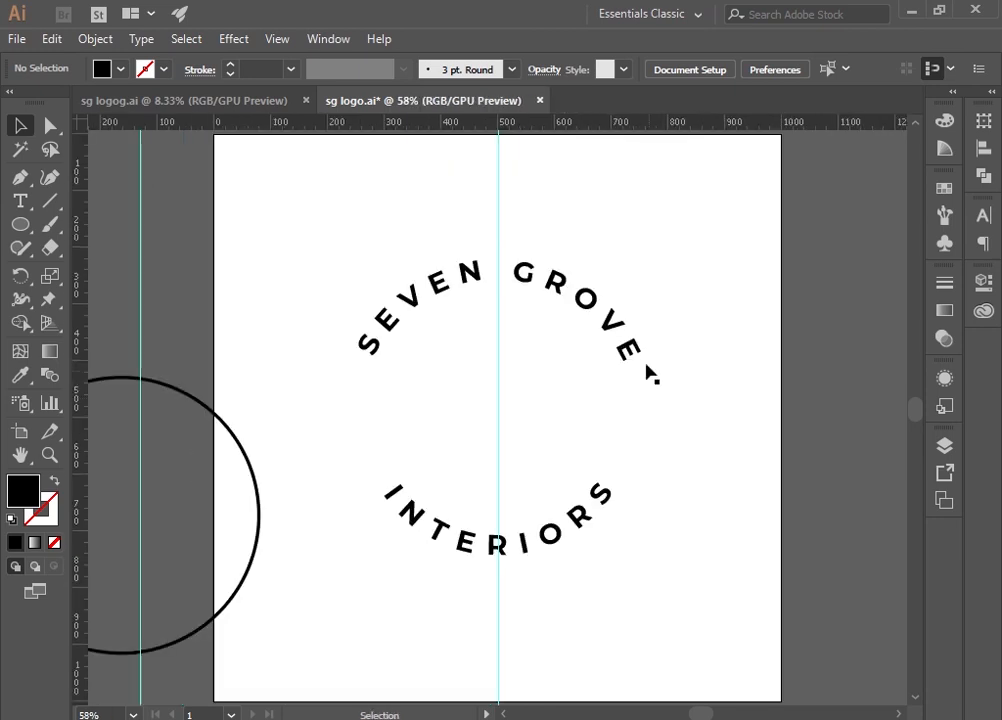
drag(313, 239, 655, 588)
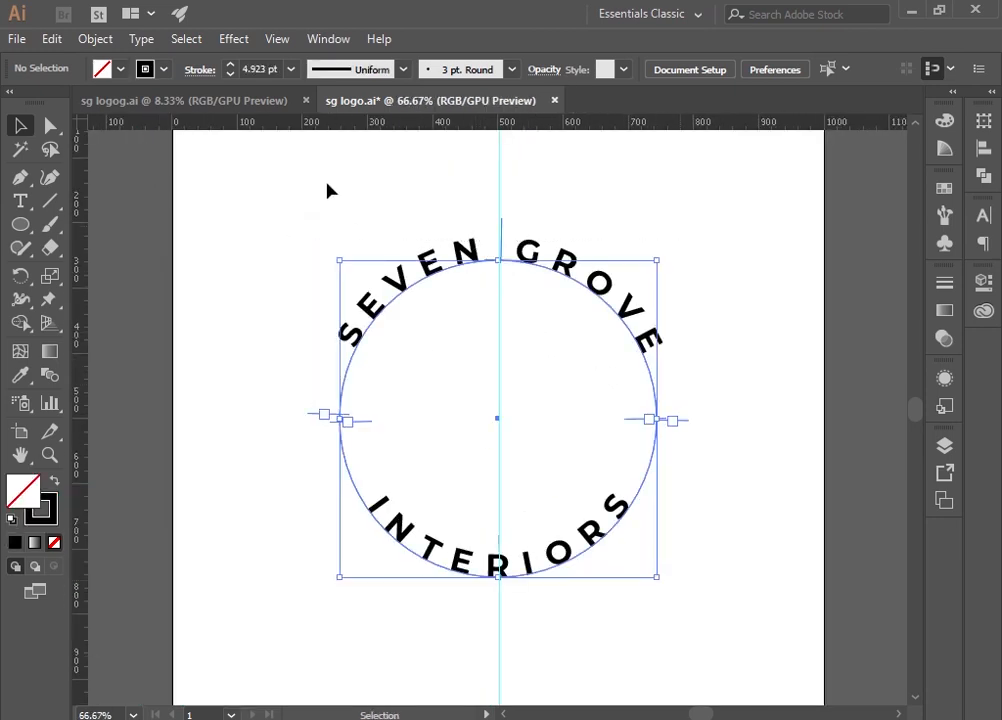
click(97, 39)
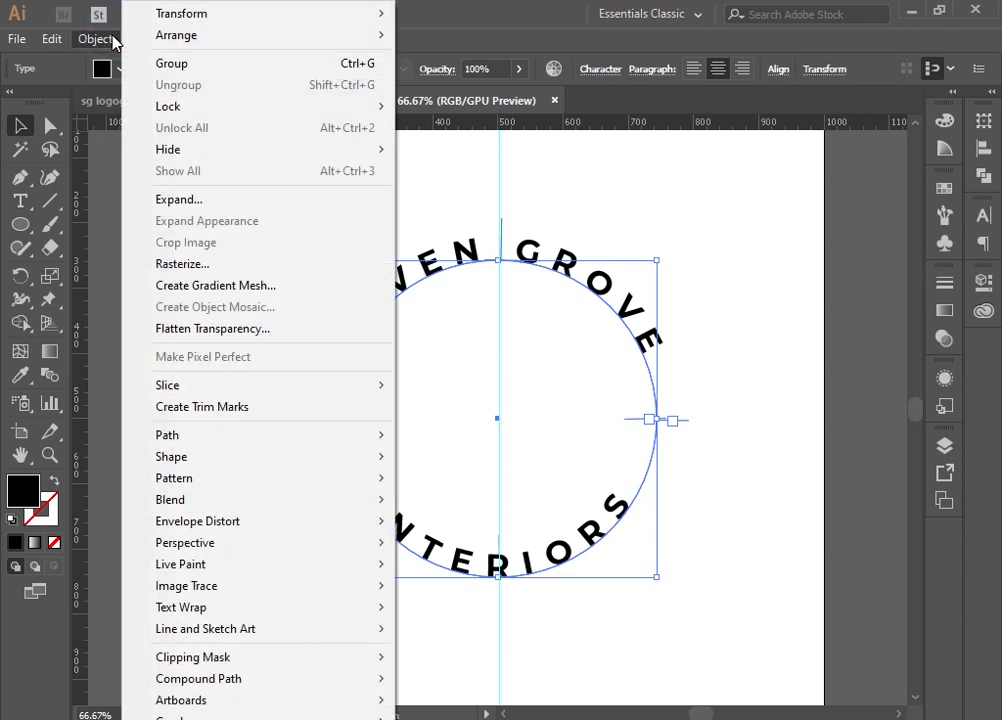
click(113, 40)
click(141, 39)
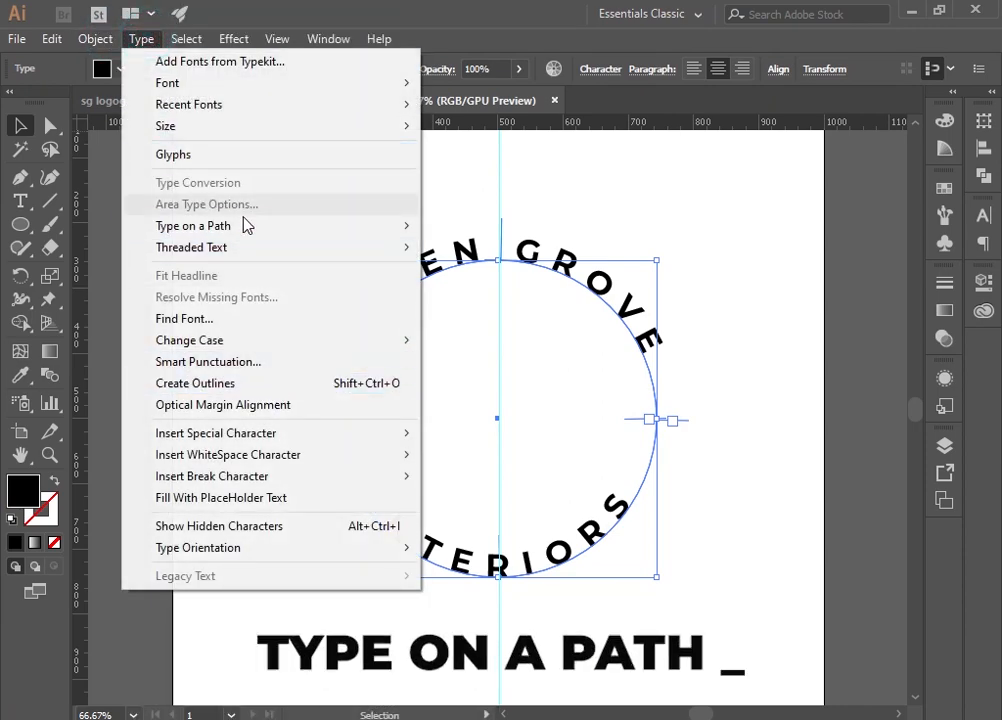
mouse_move(287, 246)
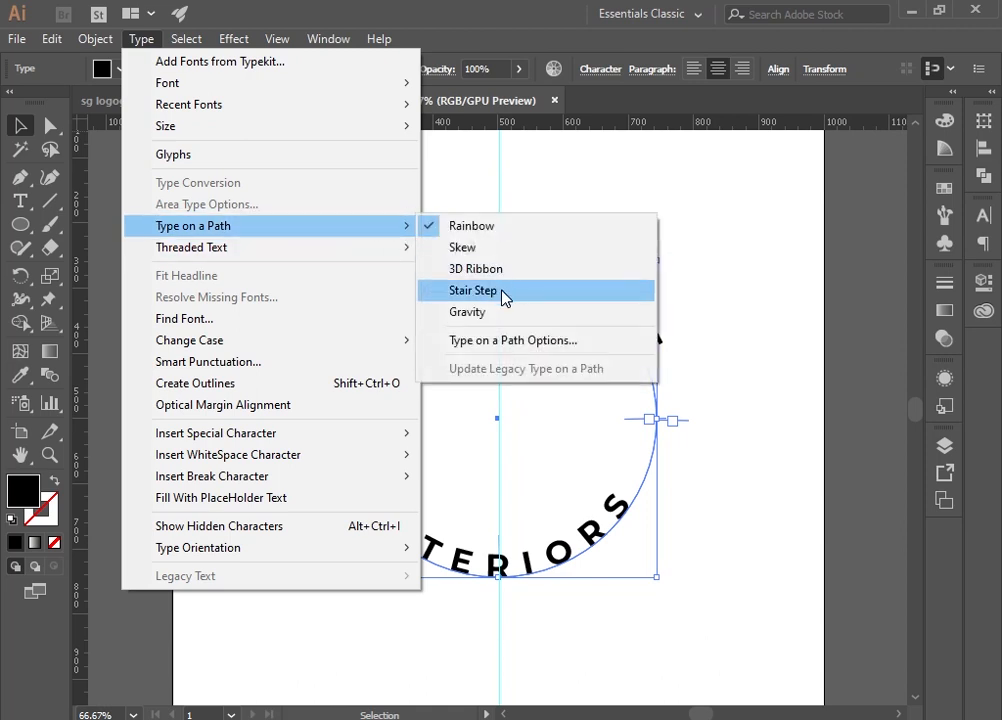
click(531, 347)
drag(537, 266, 784, 194)
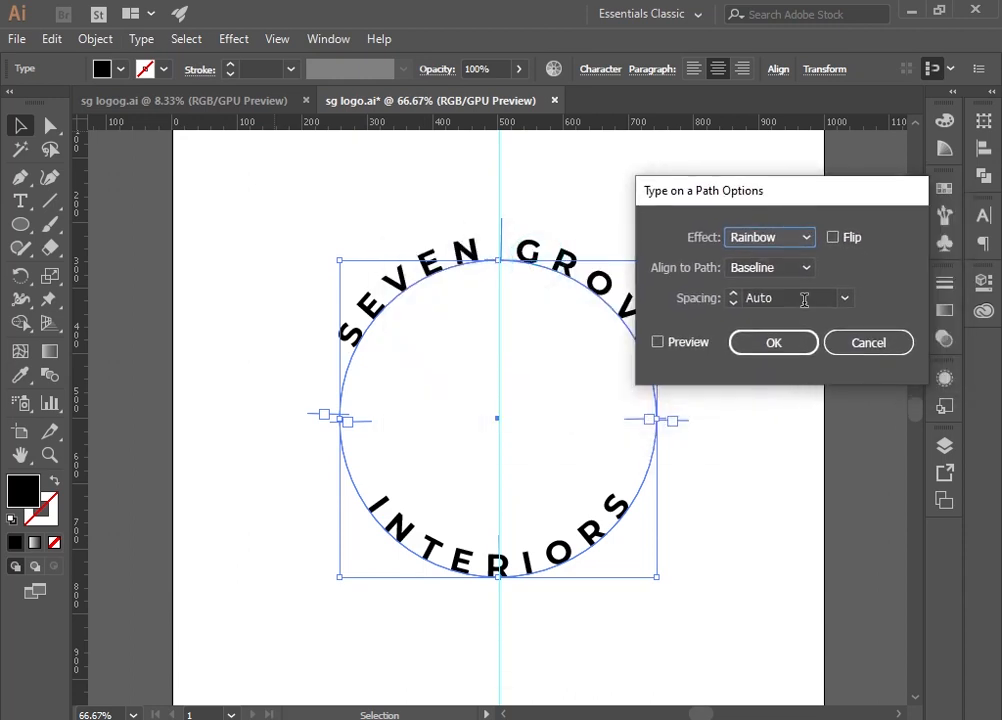
Set Align to Path to Center for both curved texts and preview the change.
click(844, 303)
click(844, 303)
click(844, 303)
click(844, 303)
click(805, 268)
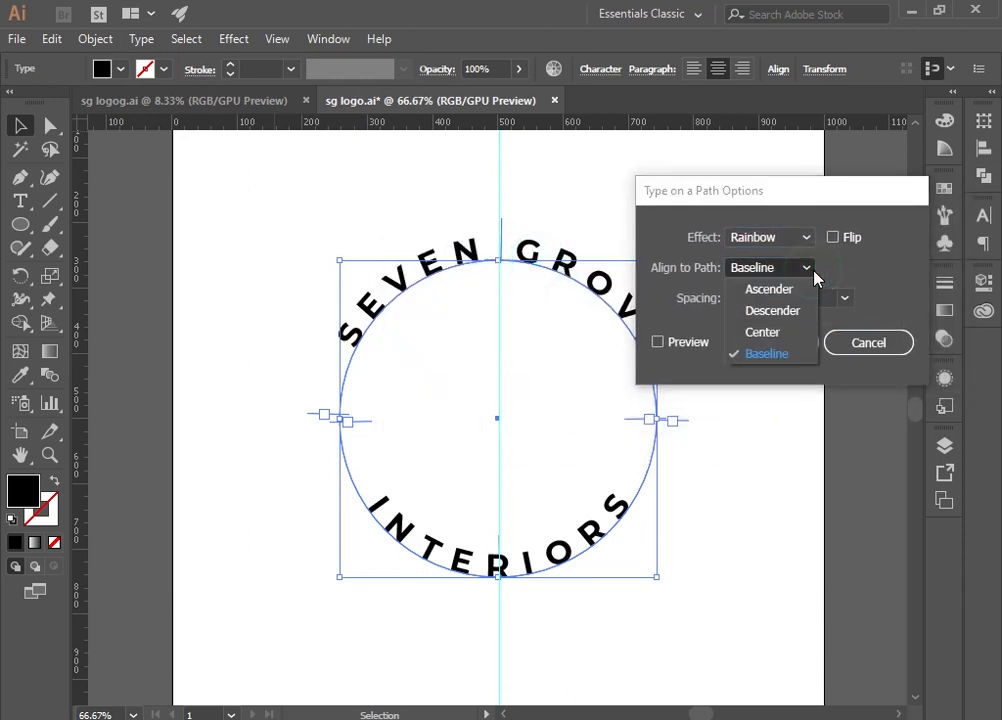
click(781, 336)
click(684, 344)
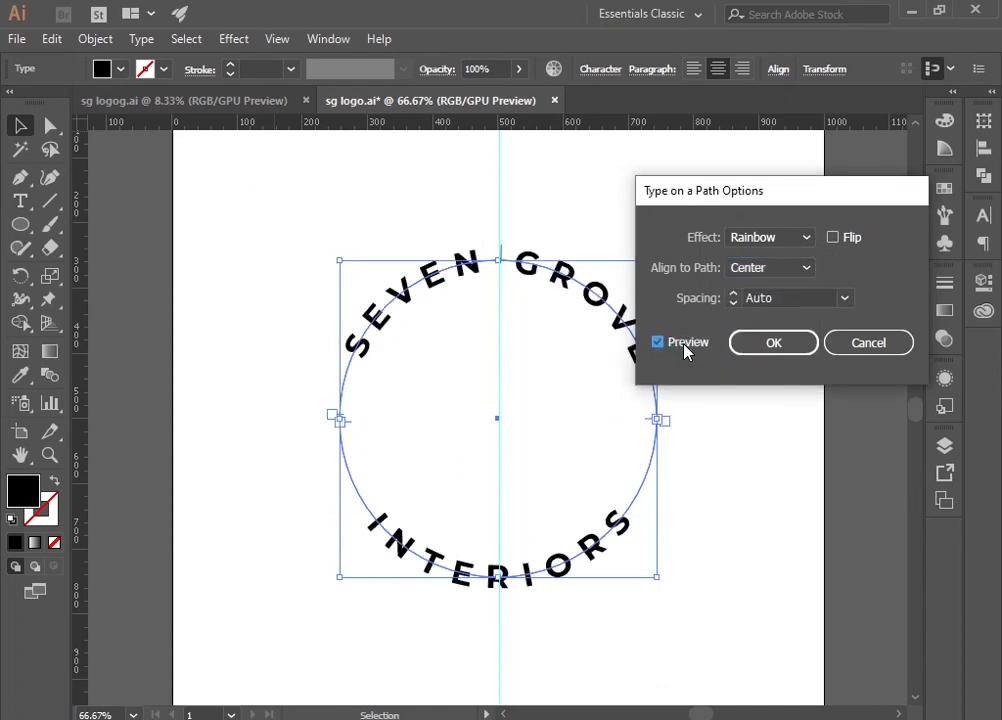
Compare the centred path alignment with the preview off and on, and apply the path options.
click(684, 344)
click(684, 344)
click(684, 344)
click(684, 344)
click(684, 344)
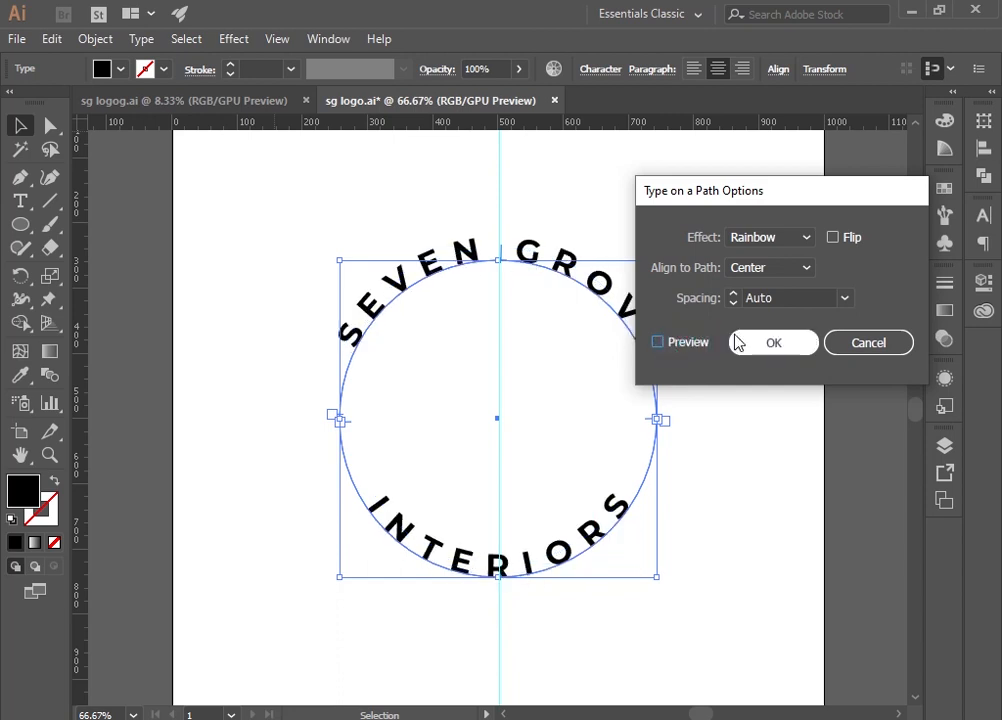
click(666, 343)
click(763, 340)
click(727, 394)
Add a horizontal guide through the centre of the curved text circles.
key(ctrl+0)
drag(246, 210, 530, 485)
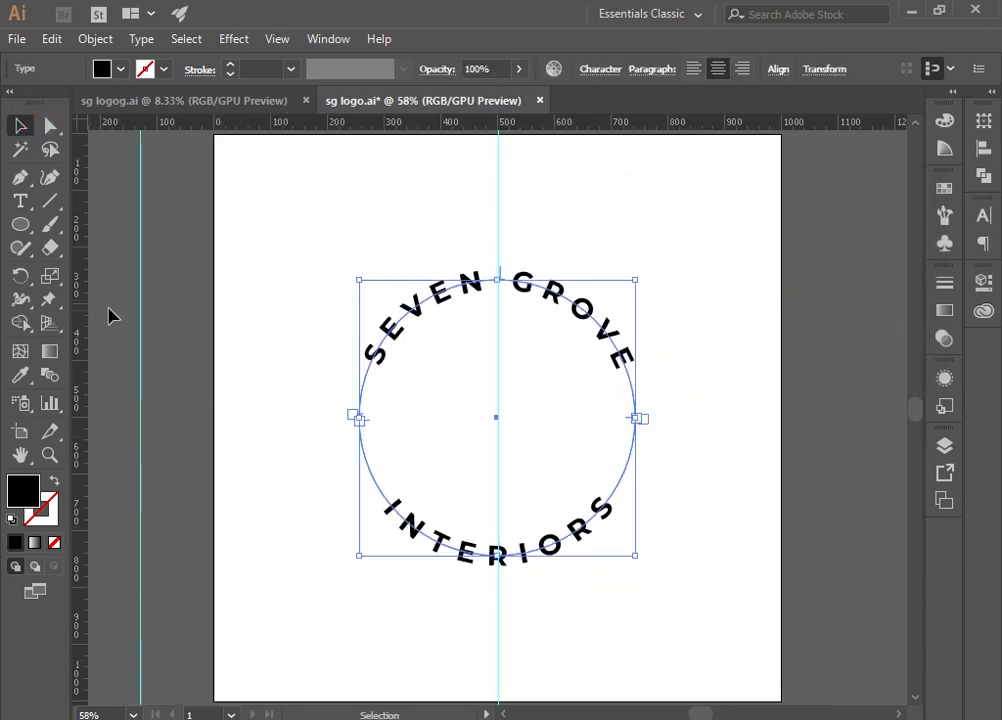
drag(600, 125, 637, 424)
click(686, 583)
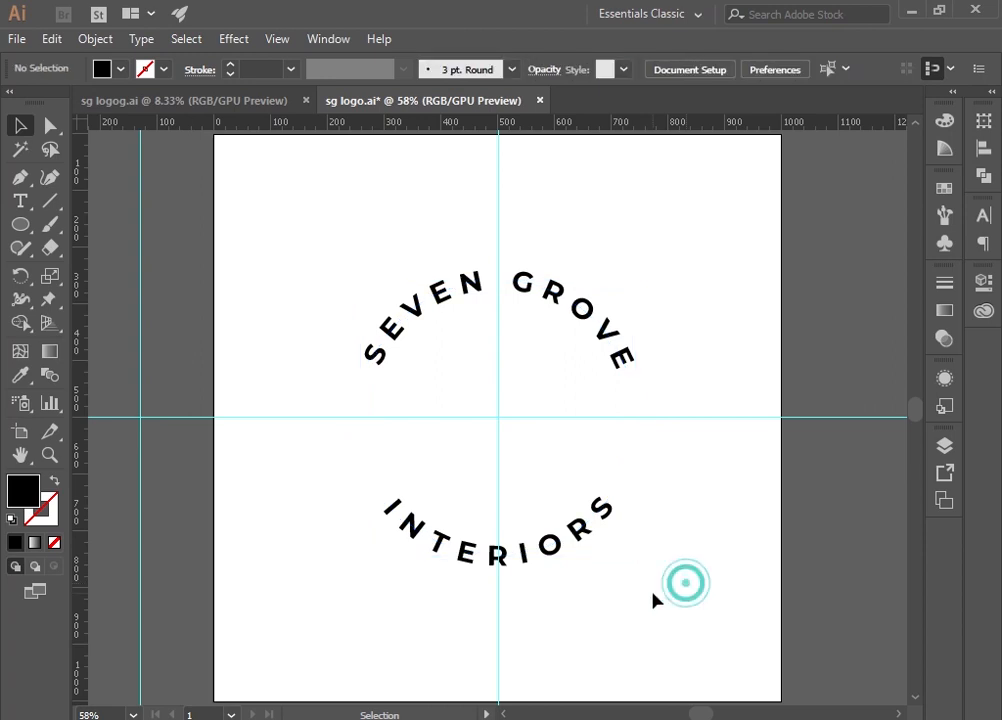
drag(633, 597, 262, 284)
click(259, 278)
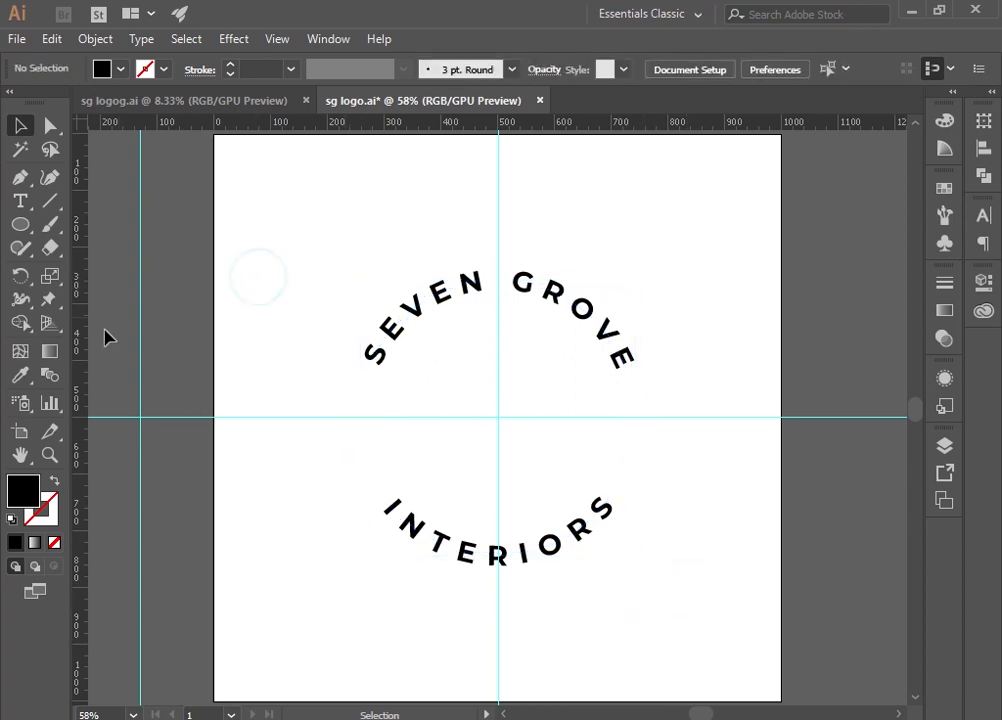
Draw a circle about 570 px wide from the guides' intersection, enclosing both curved texts, and send it to the back.
click(20, 224)
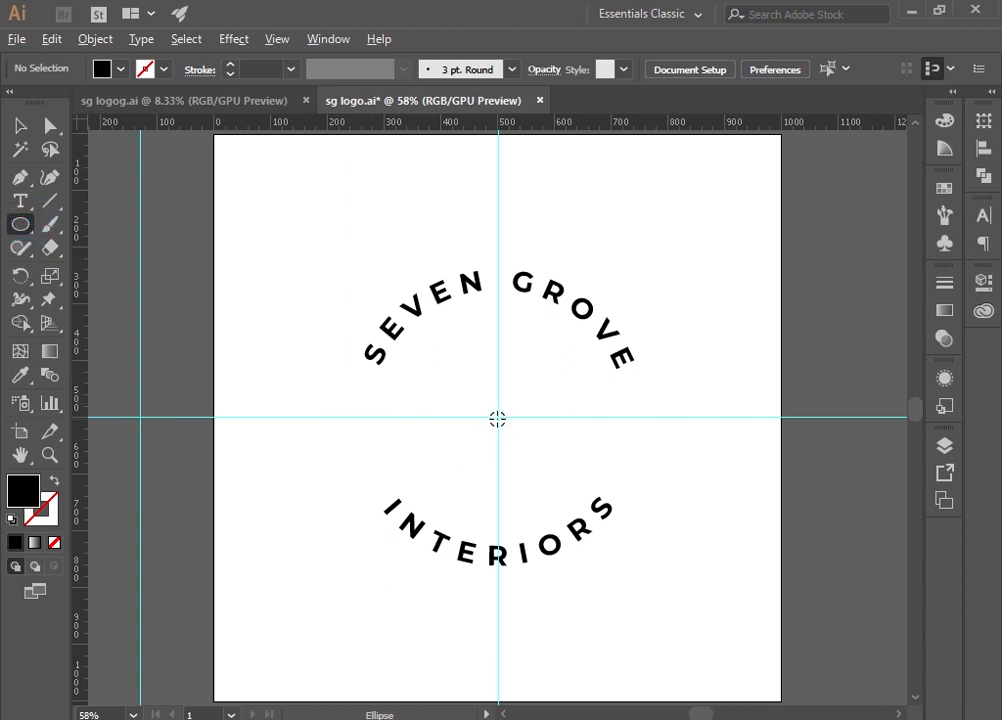
drag(497, 418, 335, 291)
right_click(407, 318)
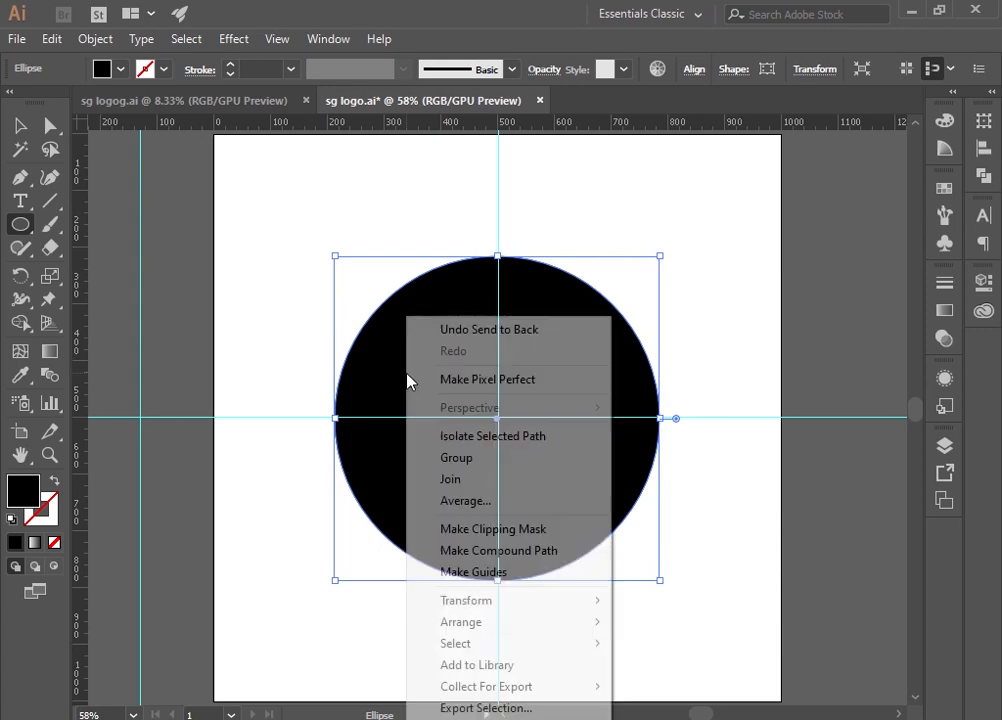
mouse_move(520, 624)
click(689, 623)
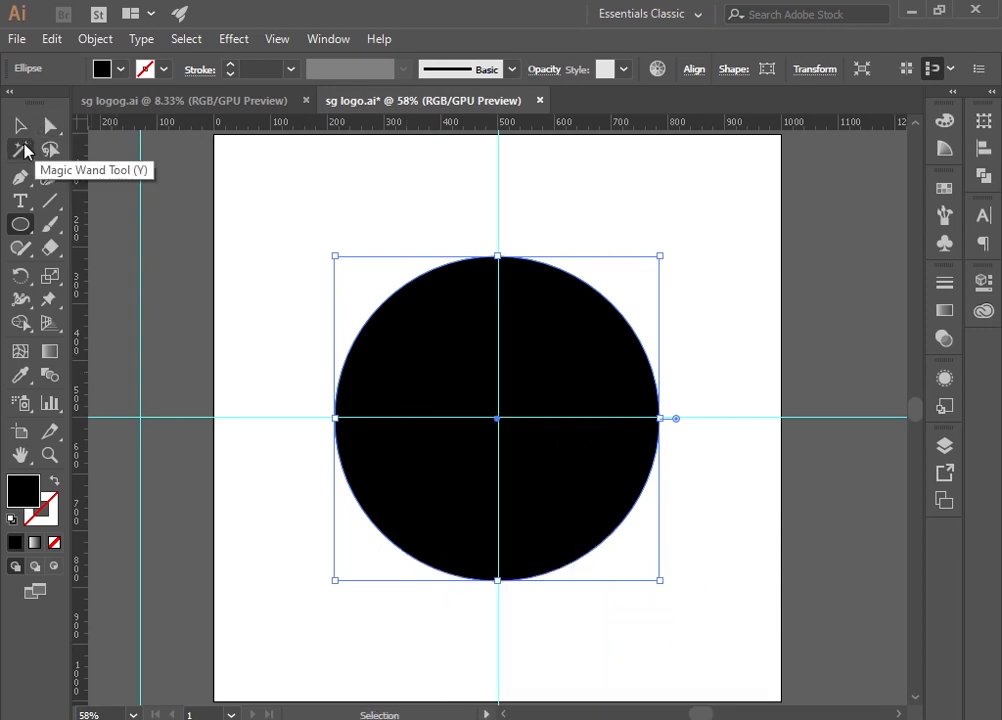
Swap the large circle's fill and stroke, leaving a black outline without fill, and set its stroke weight to 7 pt.
click(22, 127)
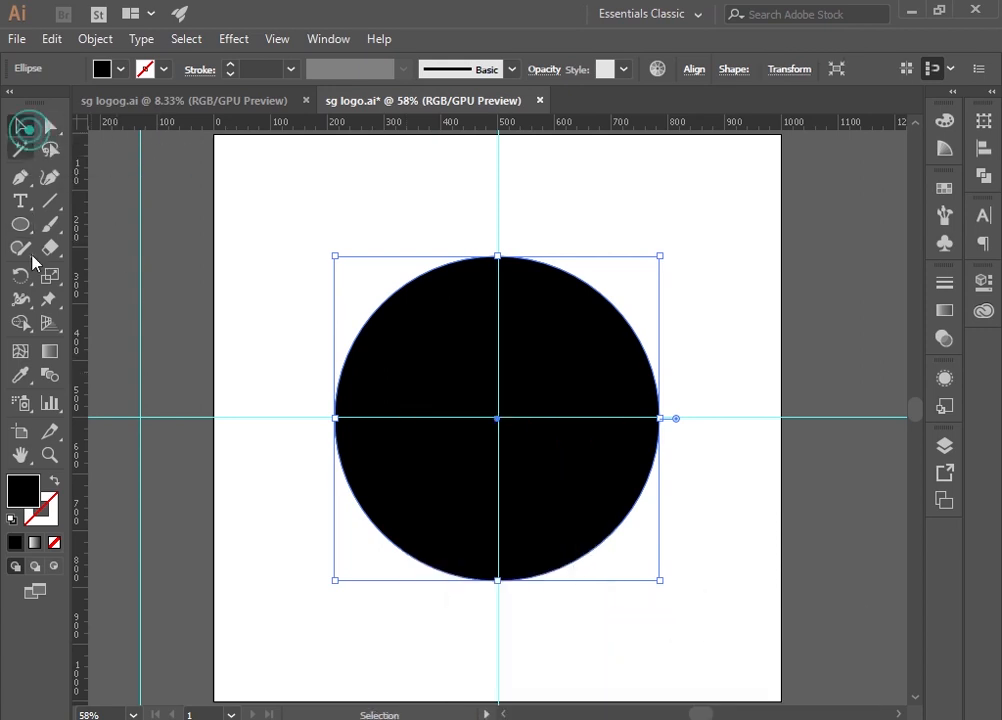
click(53, 482)
click(230, 64)
click(230, 64)
click(230, 64)
click(230, 64)
click(230, 64)
click(230, 64)
click(253, 175)
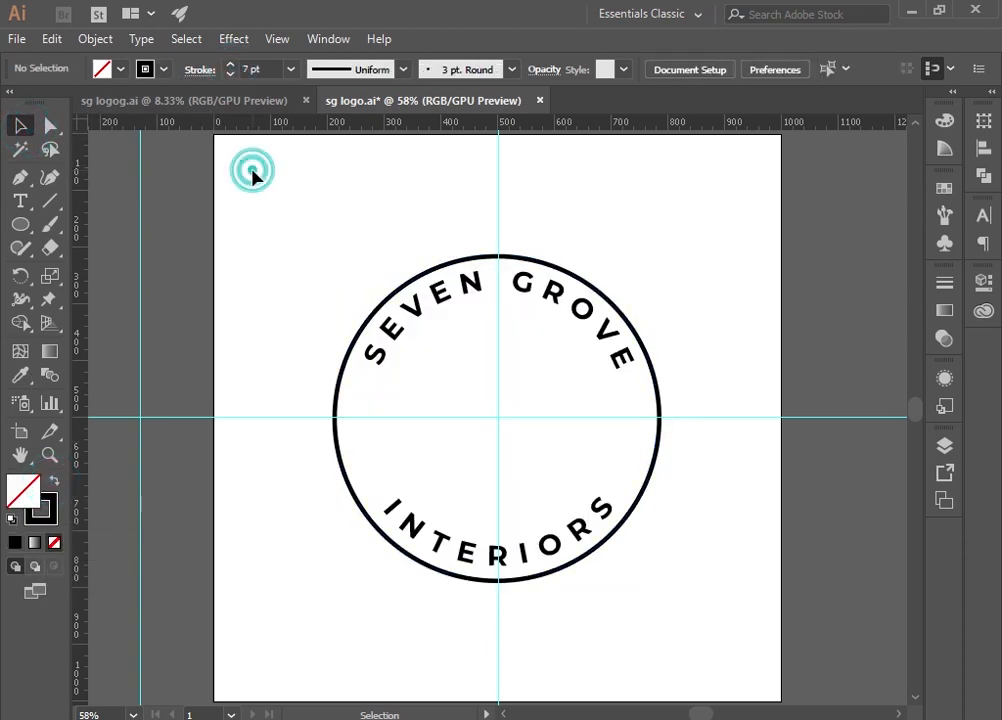
Make a concentric copy of the outlined circle, scaled down to about 430 px wide, inside the ring of text.
click(381, 316)
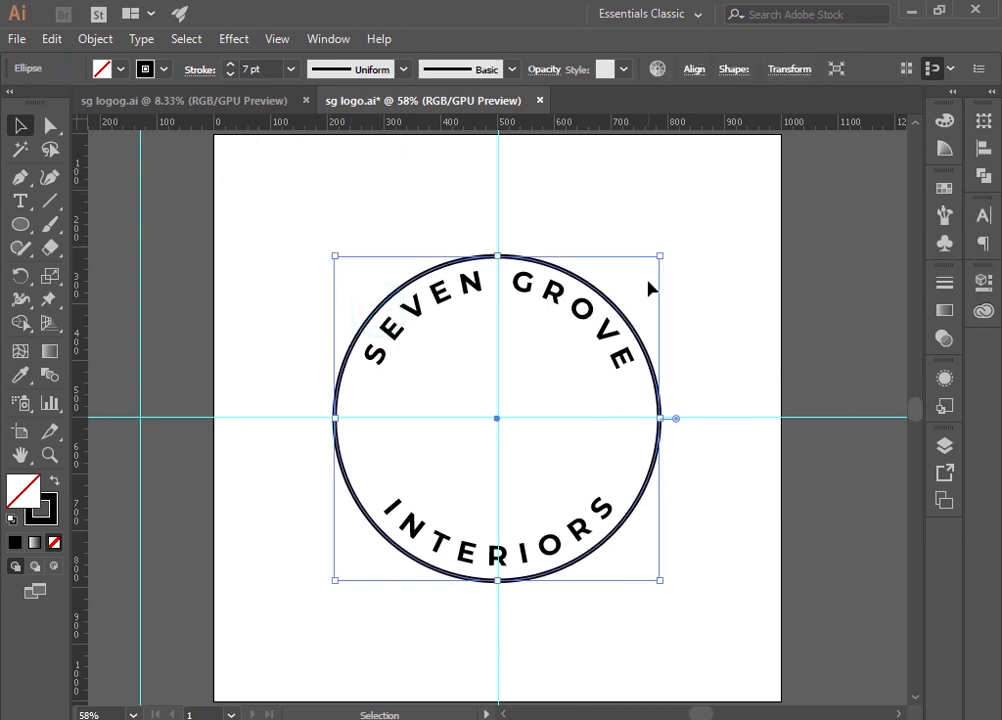
key(a)
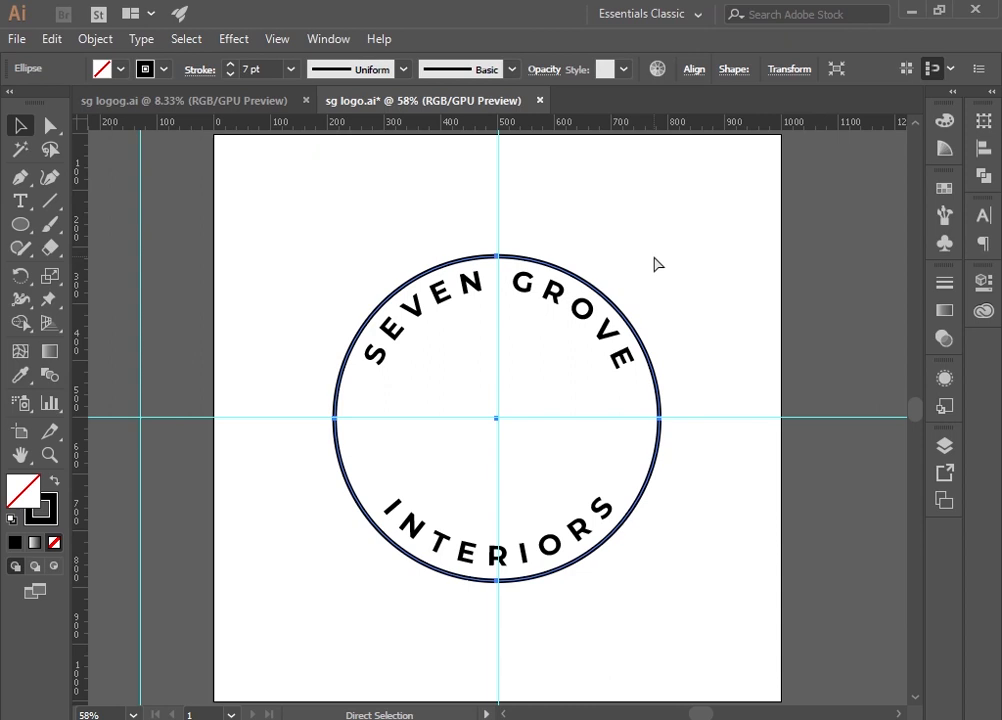
key(v)
drag(664, 257, 621, 295)
click(714, 304)
Place a third outlined circle, about 490 px wide, between the outer and inner circles over the curved texts.
mouse_move(171, 248)
mouse_down()
mouse_move(443, 295)
mouse_move(427, 297)
mouse_up()
drag(848, 400, 866, 368)
key(space)
drag(811, 206, 612, 172)
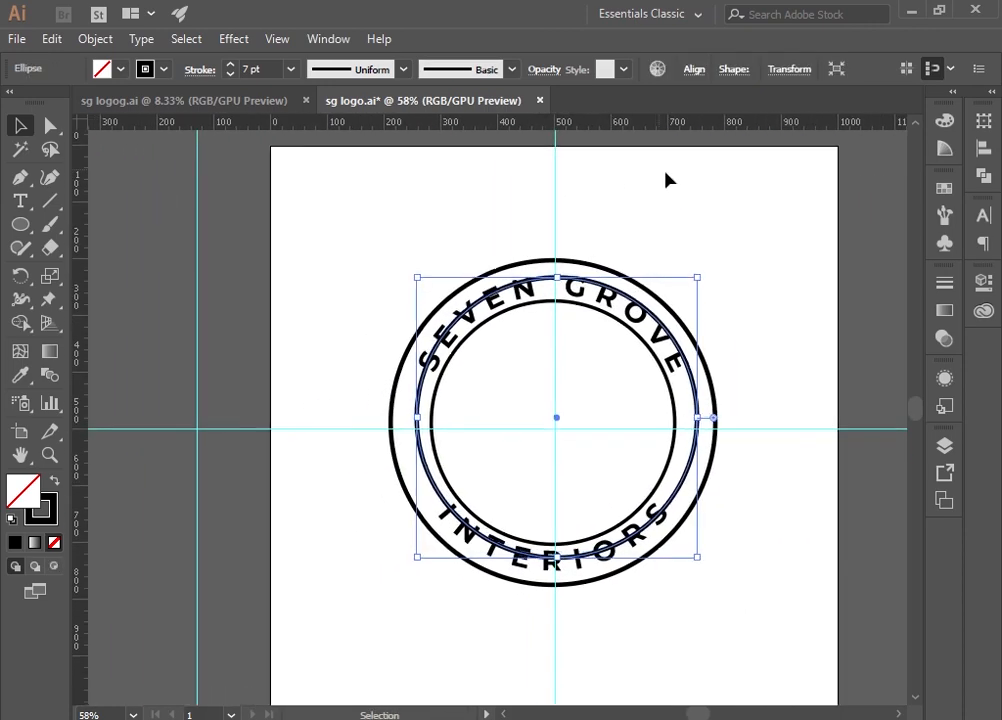
Align the three outlined circles and both curved texts to the artboard, centred horizontally and vertically.
drag(727, 253, 470, 430)
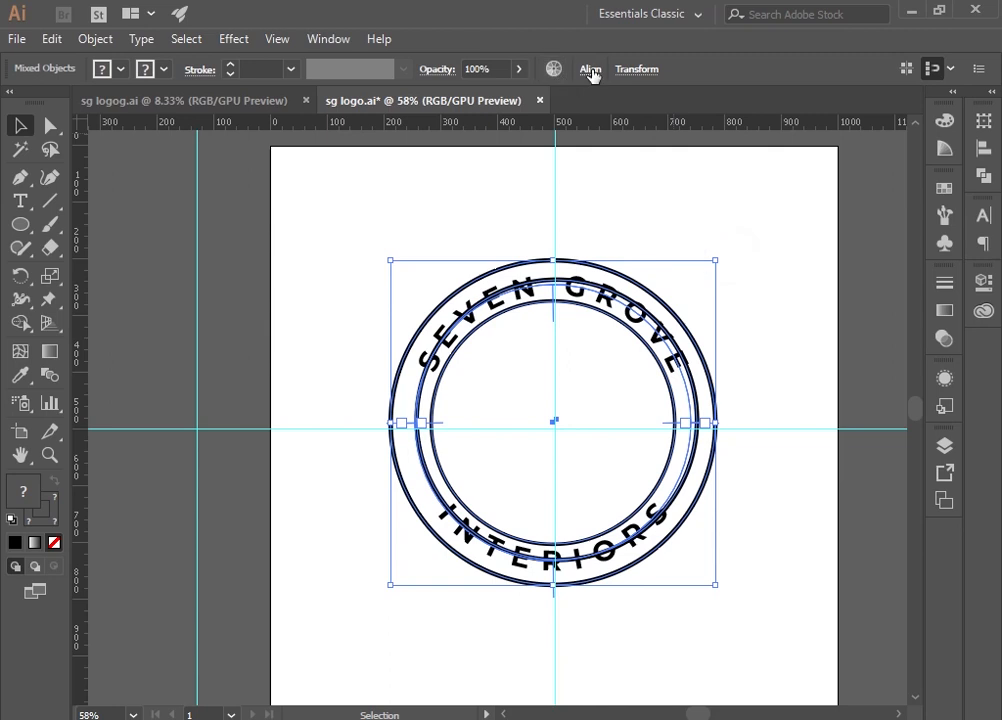
click(590, 70)
click(588, 231)
click(590, 232)
click(587, 231)
click(615, 295)
click(428, 121)
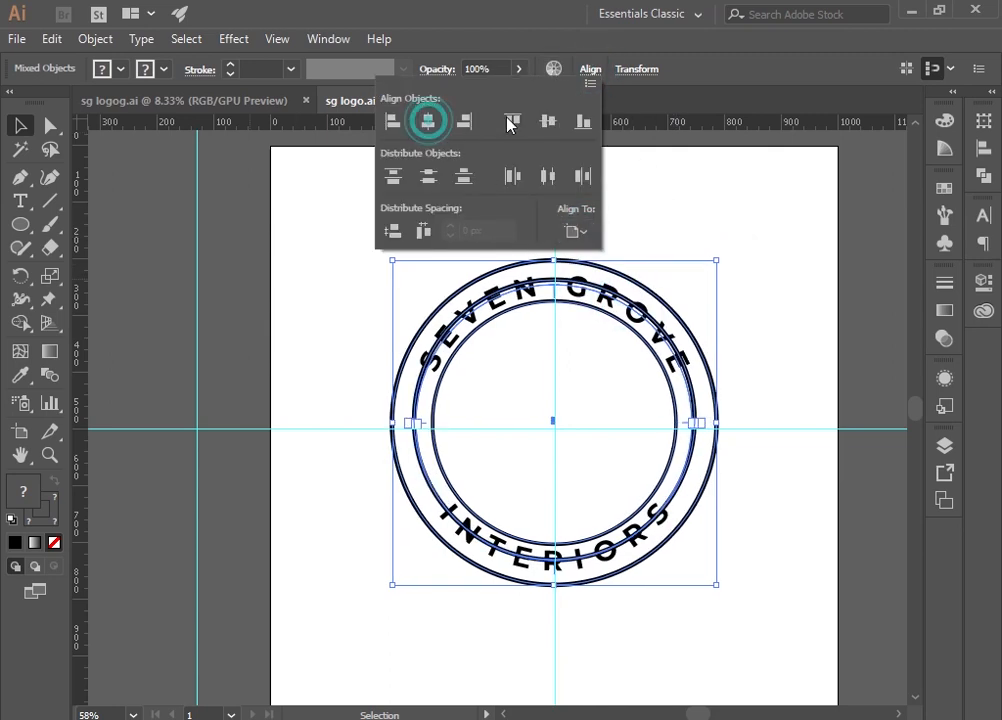
click(548, 121)
click(750, 232)
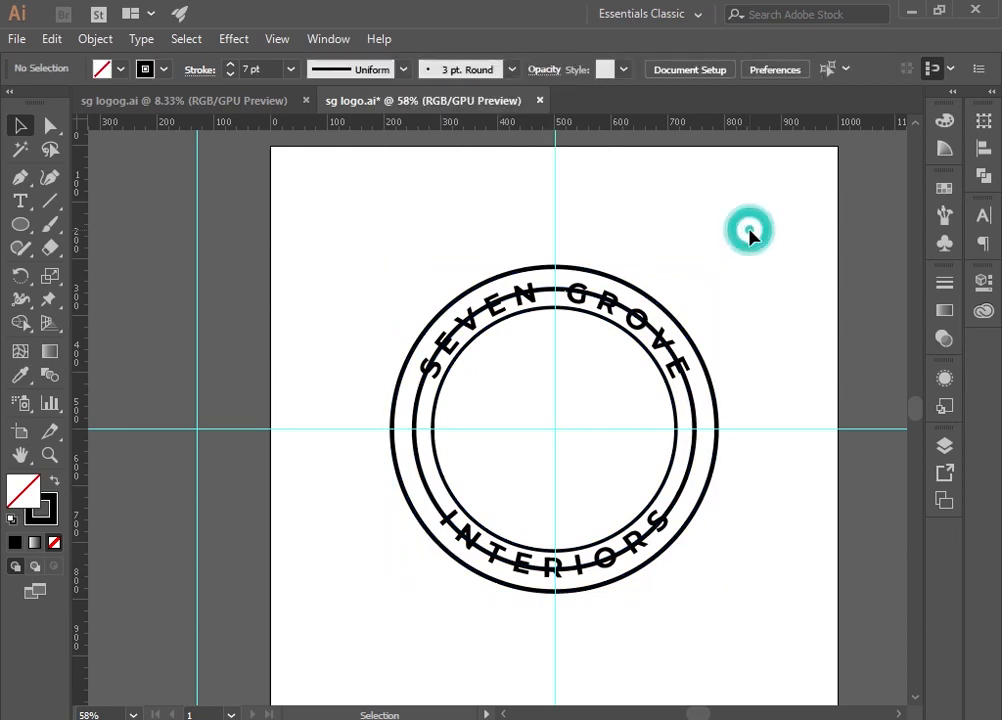
Place a copy of the middle outlined circle left of the logo, centred on the intersection of the left vertical and horizontal guides.
key(ctrl+plus)
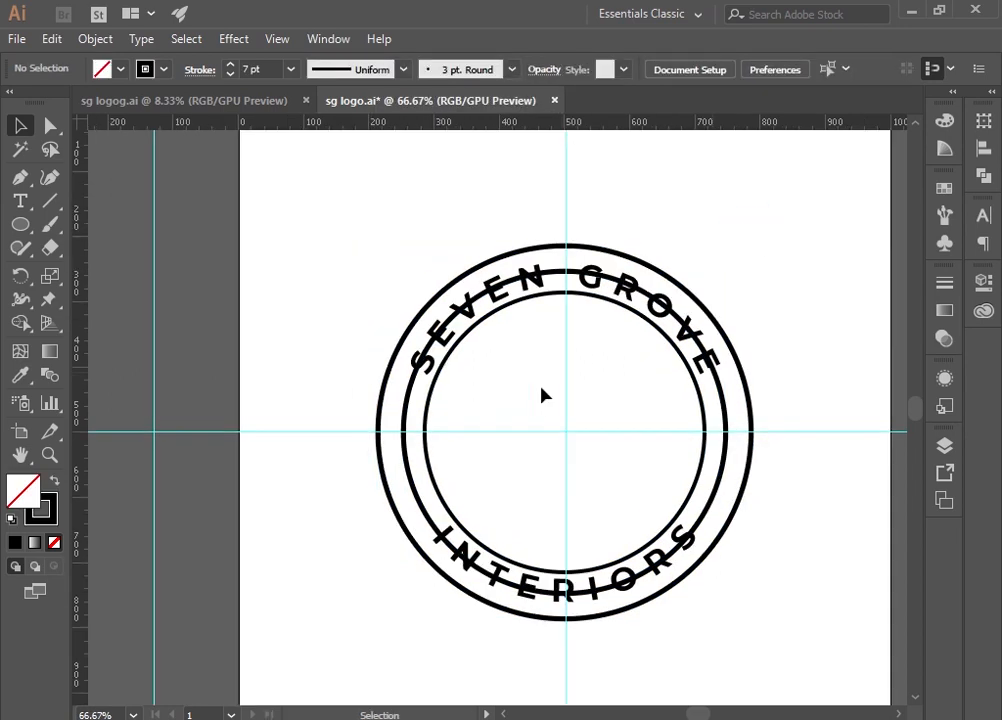
click(406, 429)
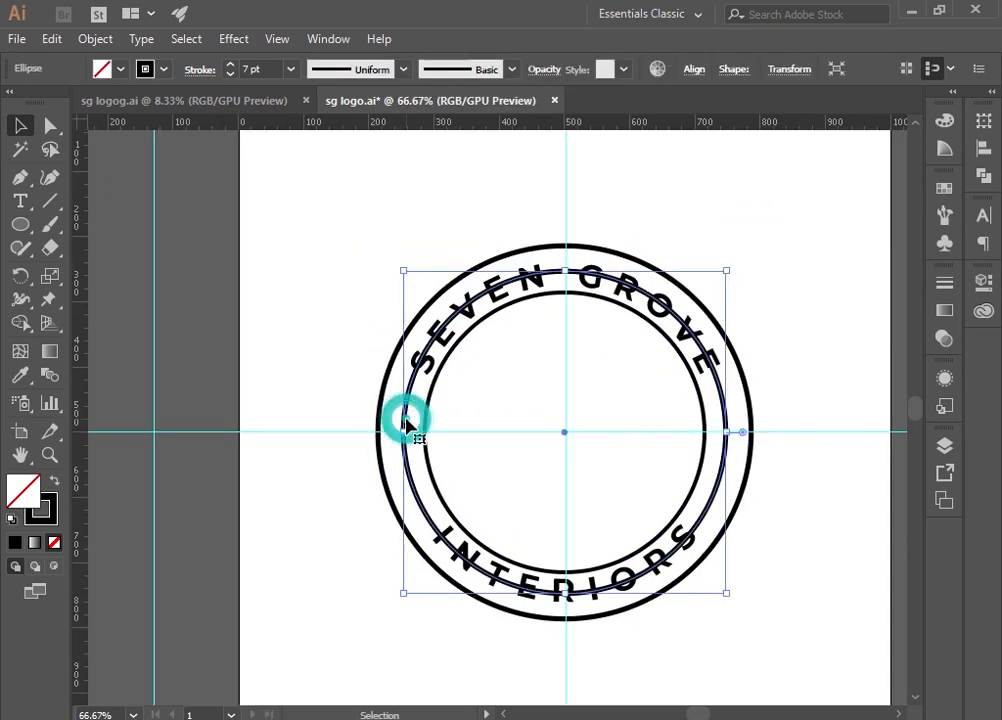
key(ctrl+c)
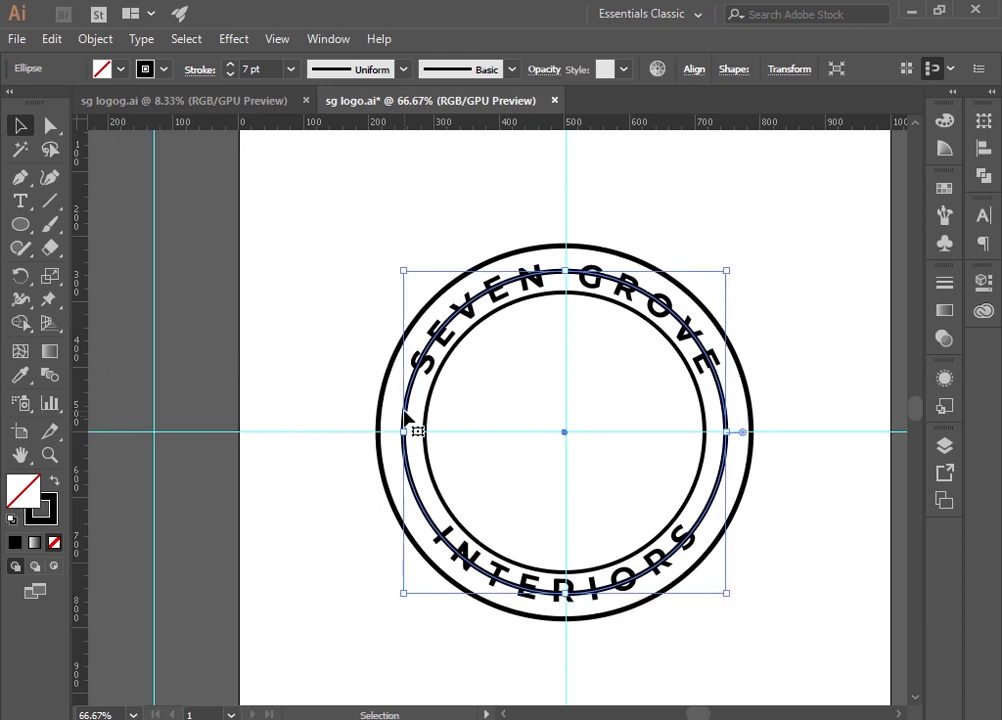
click(283, 411)
drag(204, 342, 525, 324)
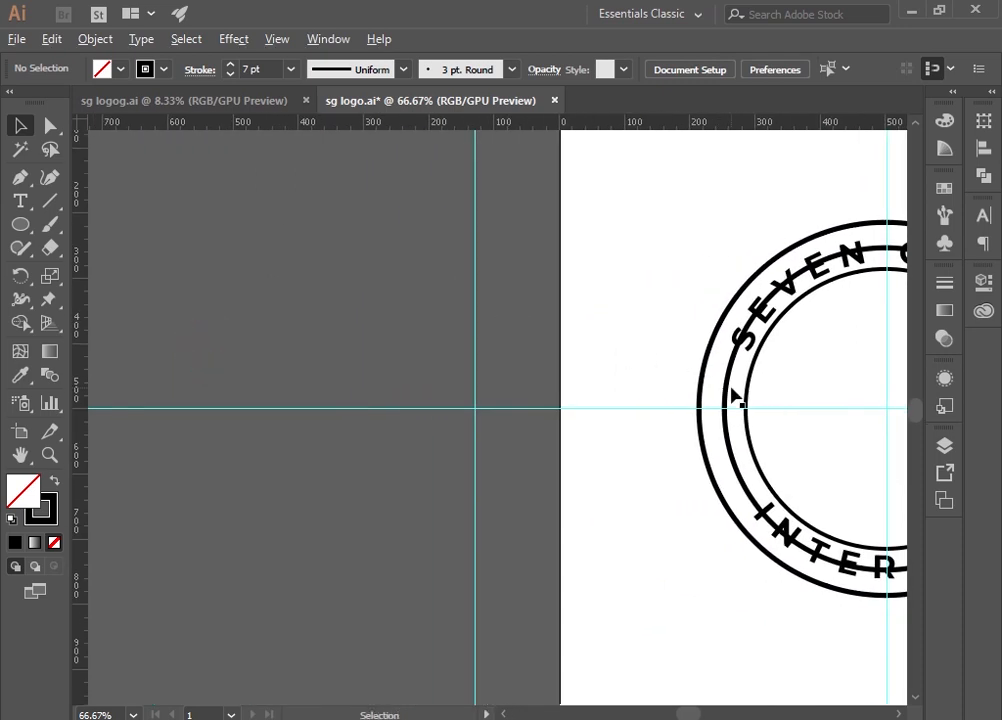
drag(733, 398, 320, 399)
click(197, 224)
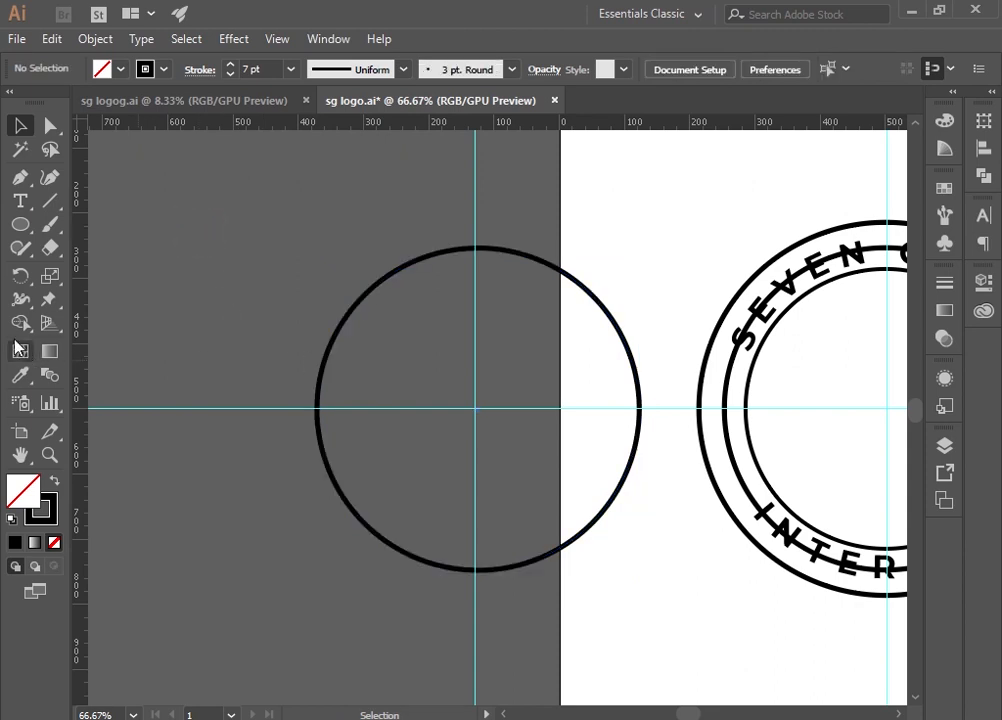
With the Star tool, add a black star about 30 px wide where the copied circle's left edge meets the horizontal guide.
click(20, 224)
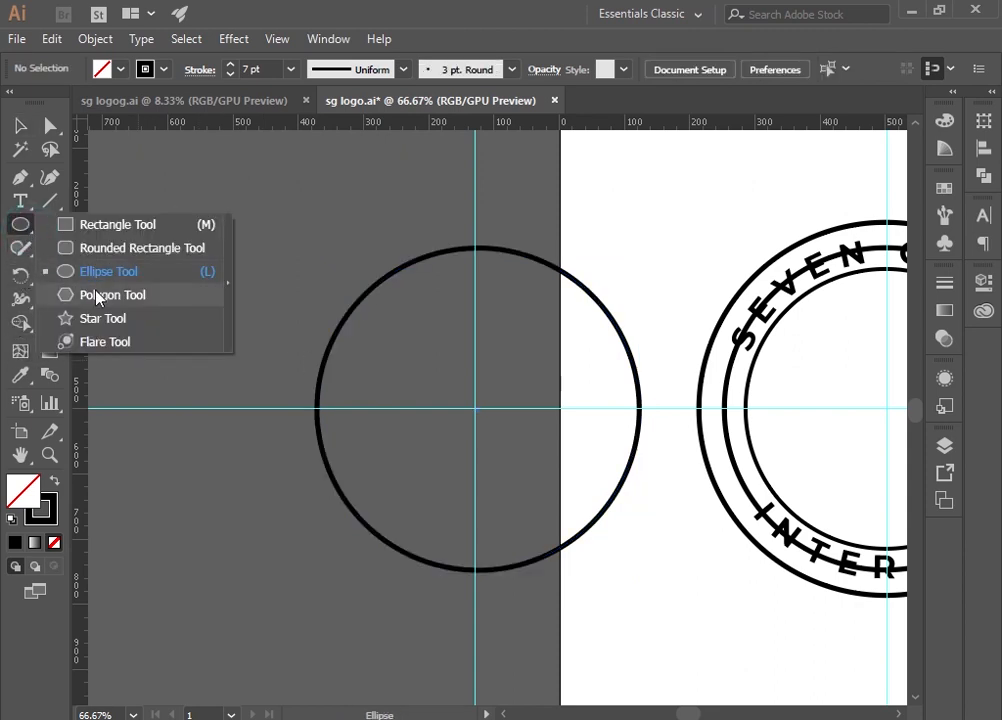
click(94, 292)
click(20, 224)
click(95, 320)
scroll(335, 358, down, 3)
key(ctrl+plus)
scroll(360, 349, down, 6)
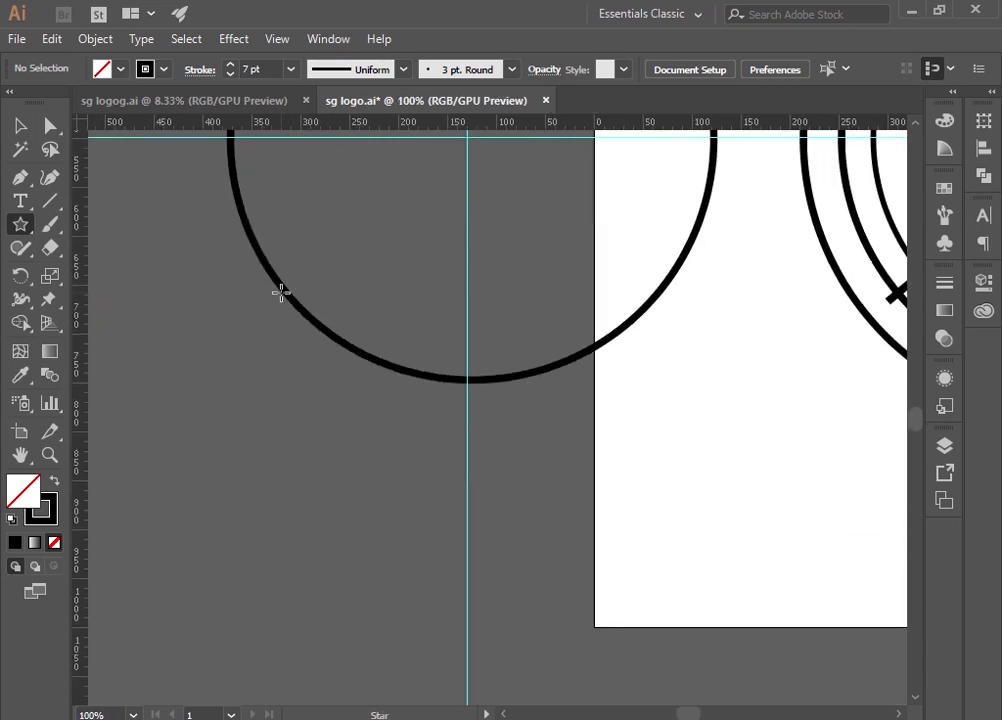
scroll(240, 237, up, 4)
scroll(238, 234, up, 3)
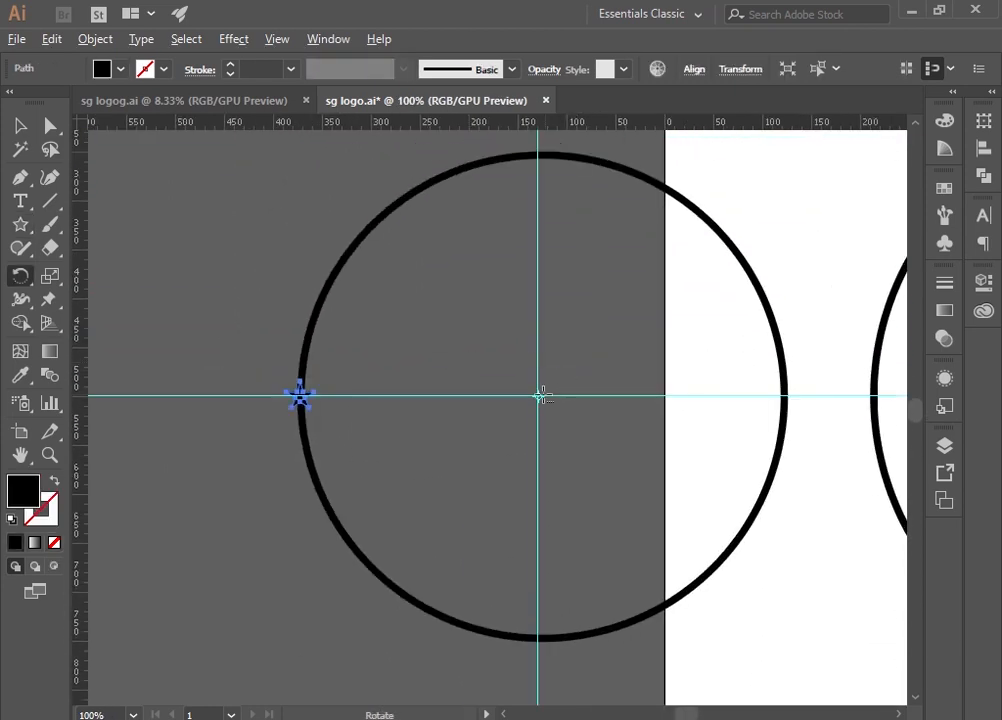
click(20, 125)
click(306, 425)
click(300, 396)
Make a rotated copy of the star about the circle's centre and repeat it until six stars follow the upper-left arc.
click(20, 275)
alt+click(540, 396)
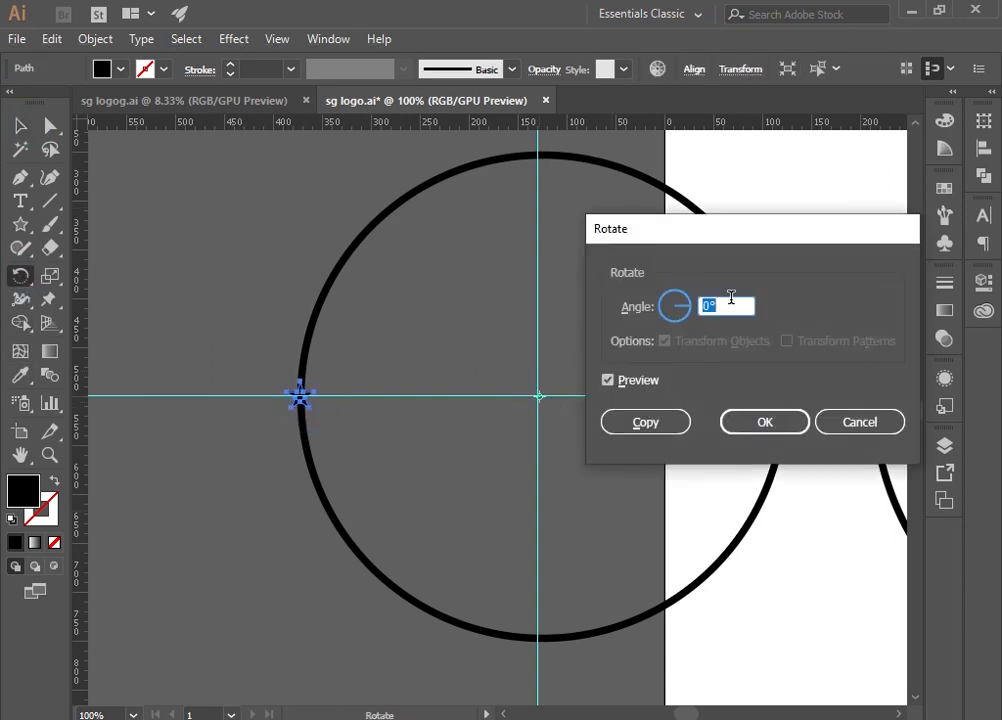
click(645, 422)
key(ctrl+d)
key(ctrl+d)
key(ctrl+d)
key(ctrl+d)
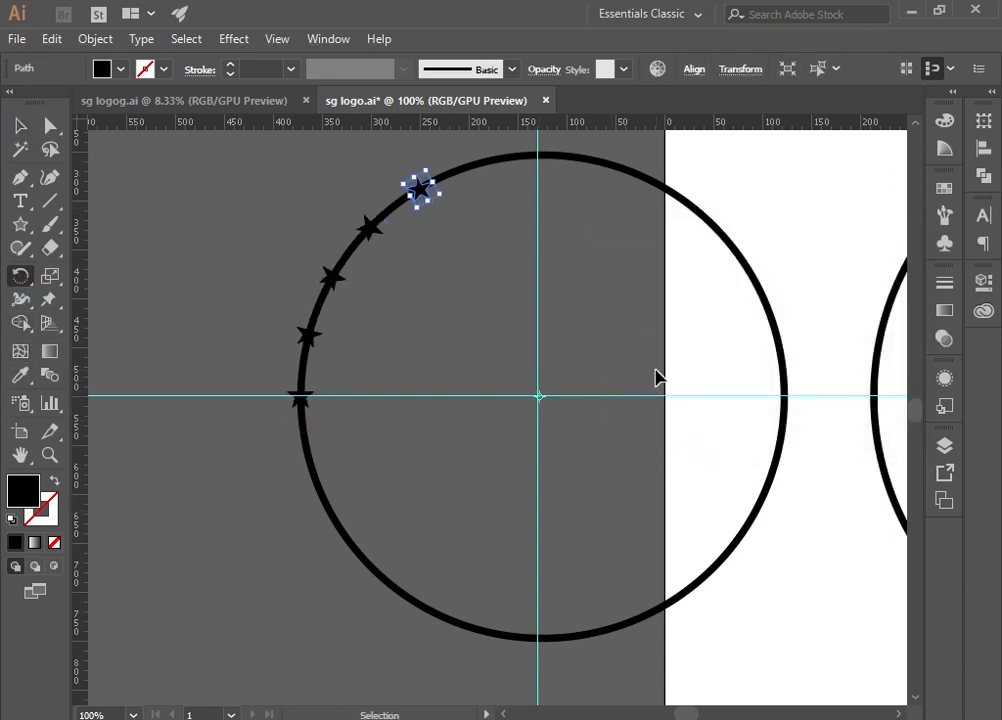
Rotate the copied circle and its six stars together counterclockwise so the stars spread above and below the horizontal guide.
key(v)
drag(705, 650, 148, 286)
scroll(300, 335, down, 3)
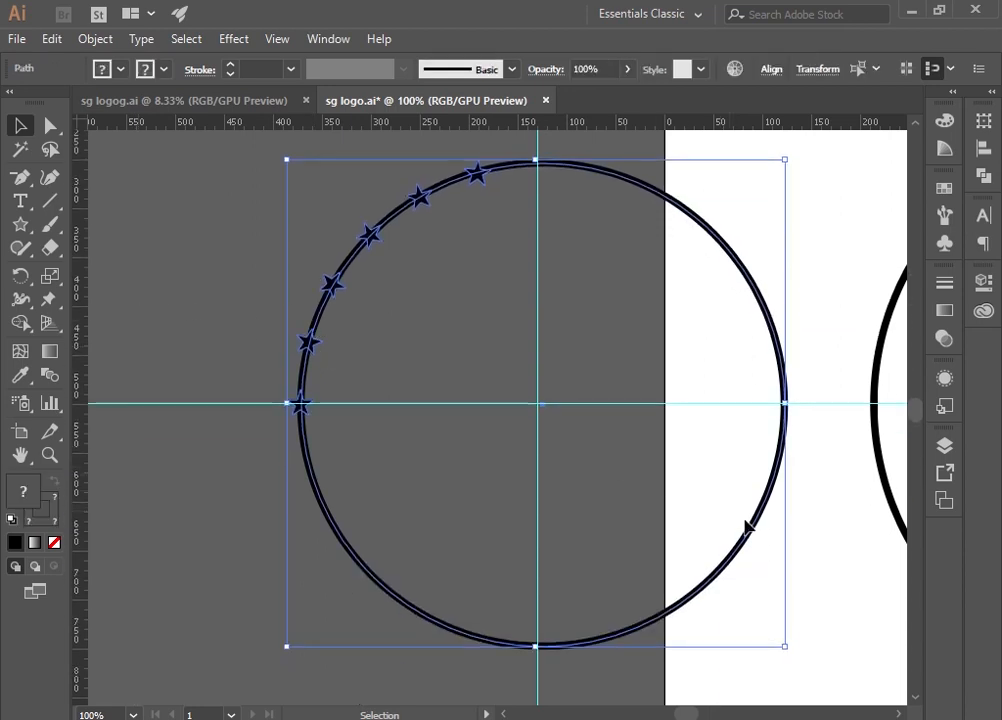
drag(794, 651, 886, 430)
key(ctrl+minus)
key(v)
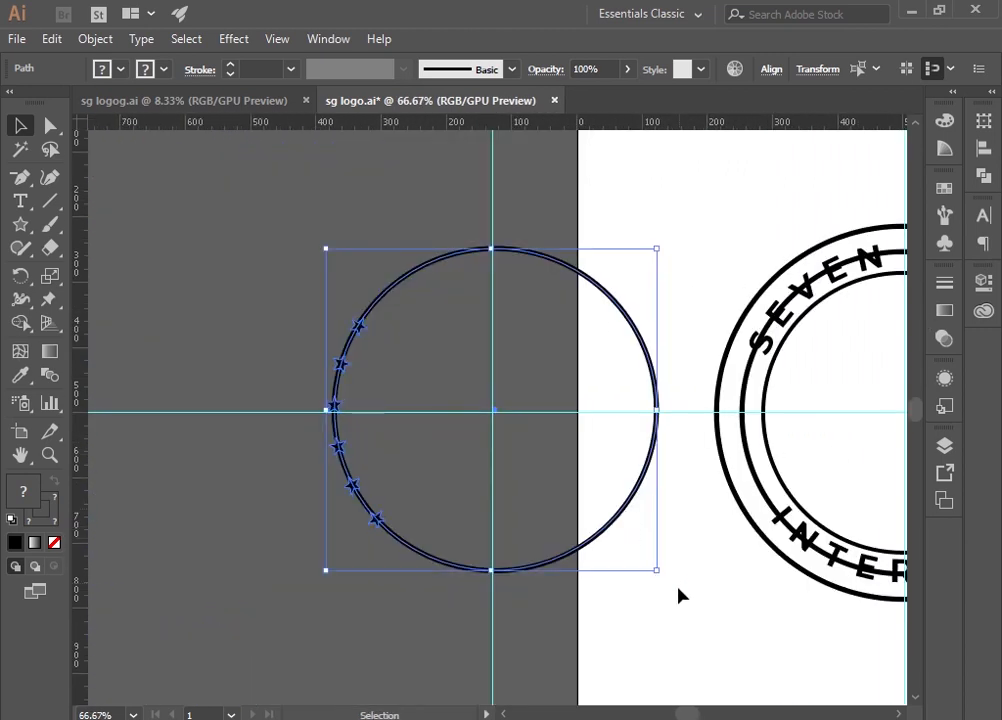
click(651, 640)
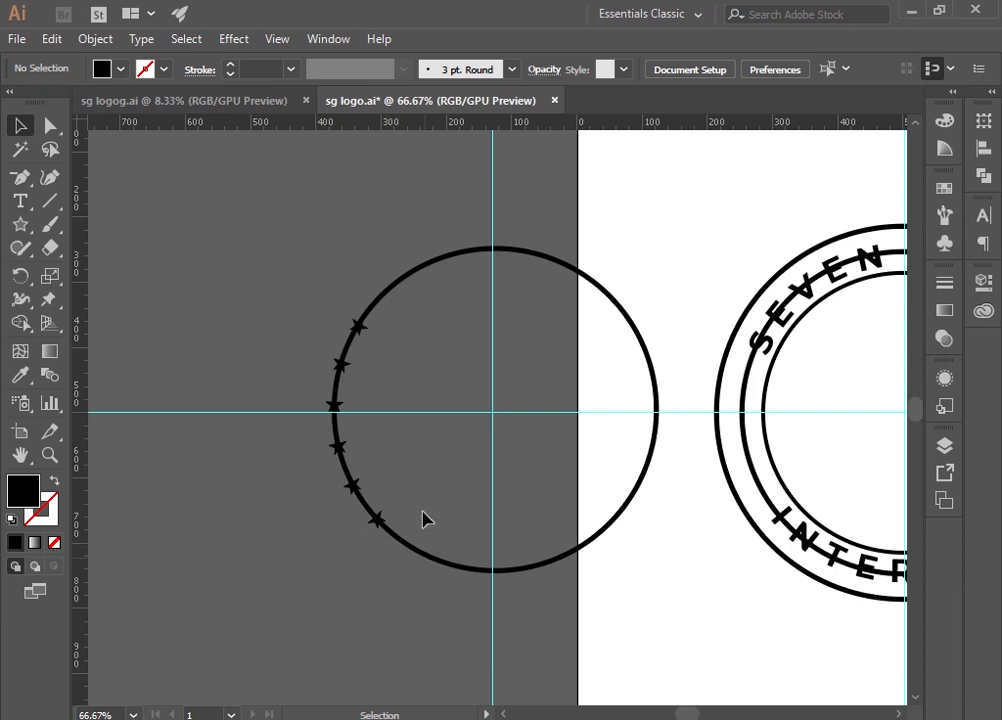
Reflect a copy of the six stars across the vertical axis through the circle's centre onto its right side.
click(412, 546)
key(o)
alt+click(492, 410)
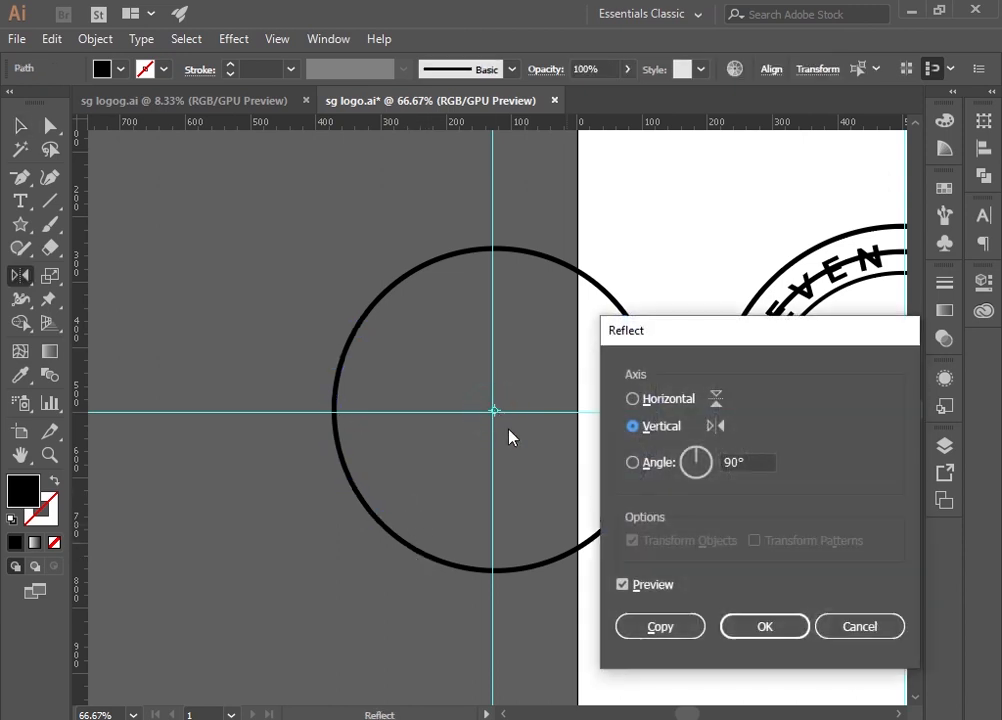
drag(745, 342, 861, 287)
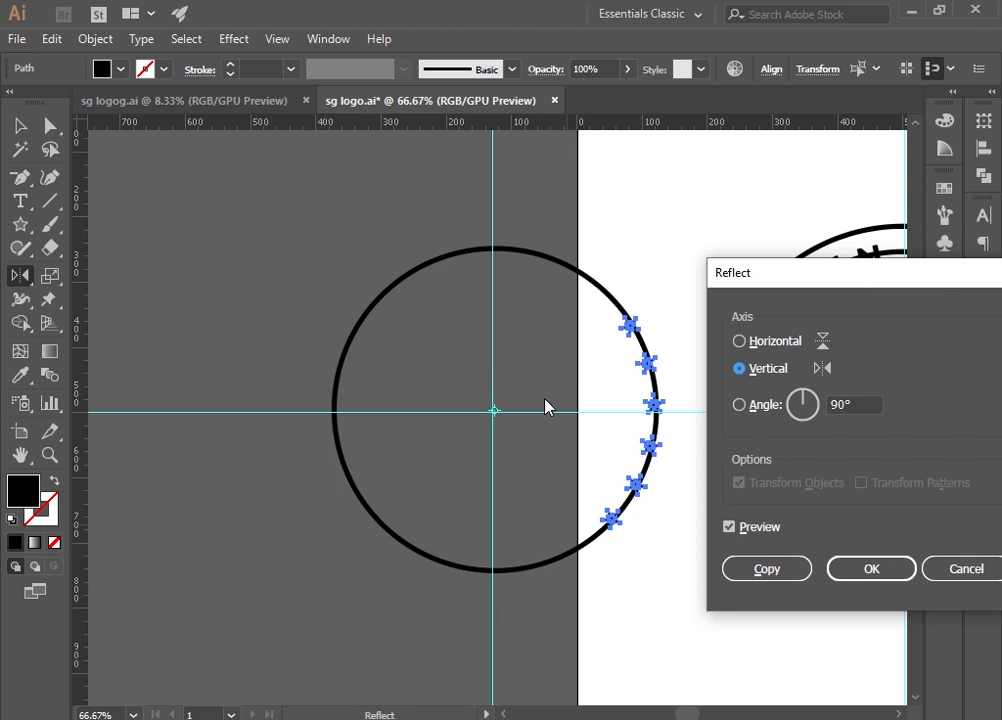
click(787, 566)
key(v)
click(215, 346)
Group the copied circle with all its stars.
scroll(203, 362, down, 1)
mouse_move(189, 256)
mouse_down()
mouse_move(505, 567)
mouse_move(546, 577)
mouse_up()
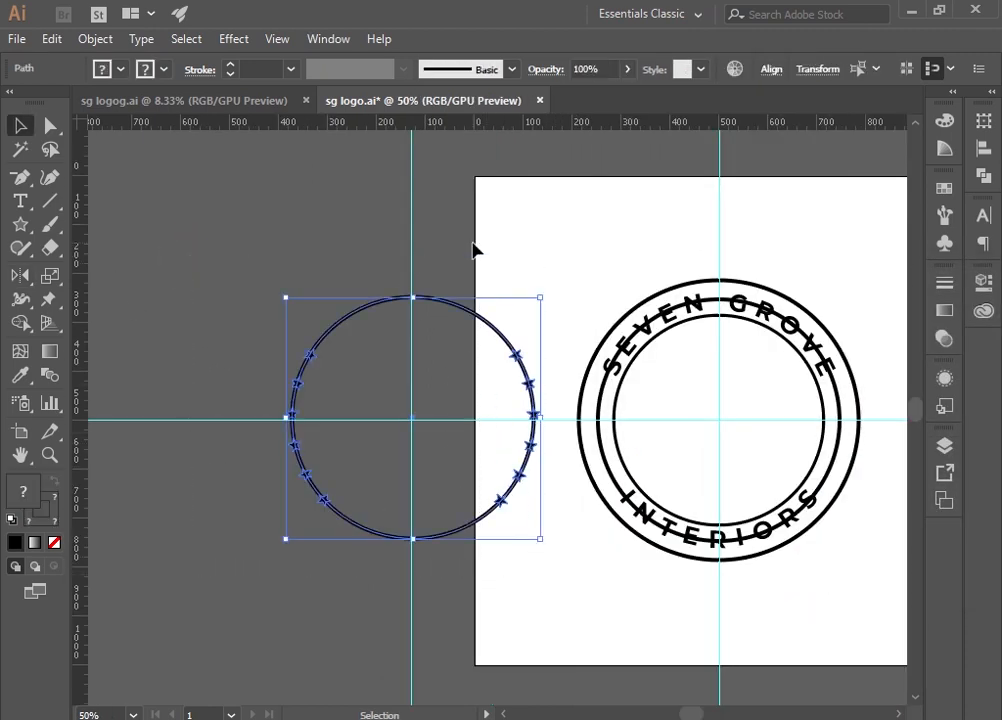
right_click(498, 337)
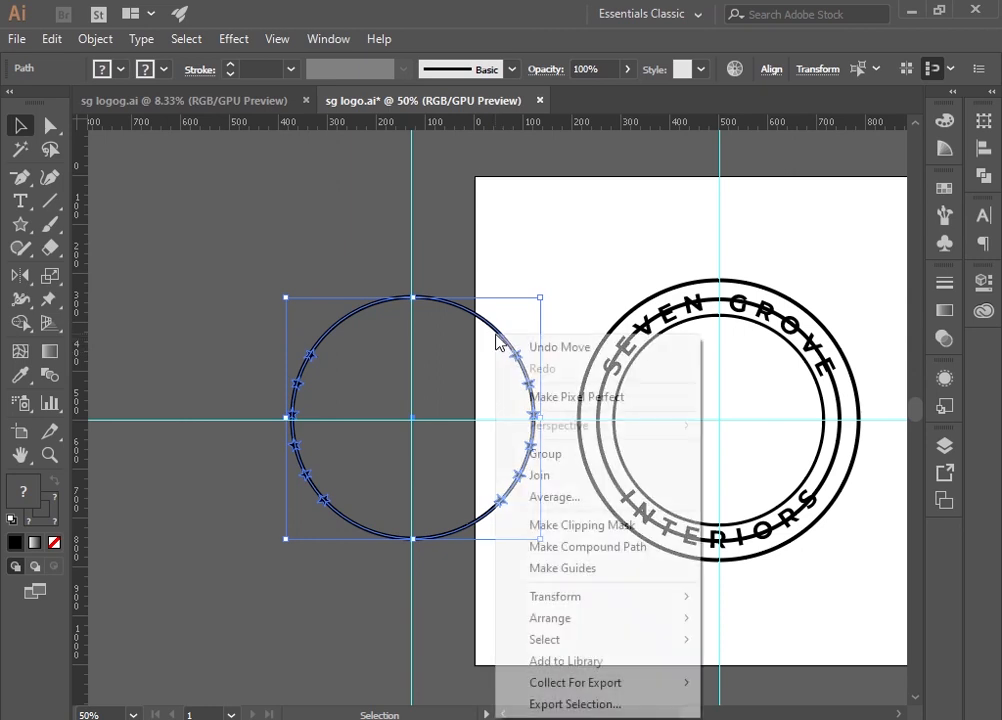
click(566, 462)
click(587, 294)
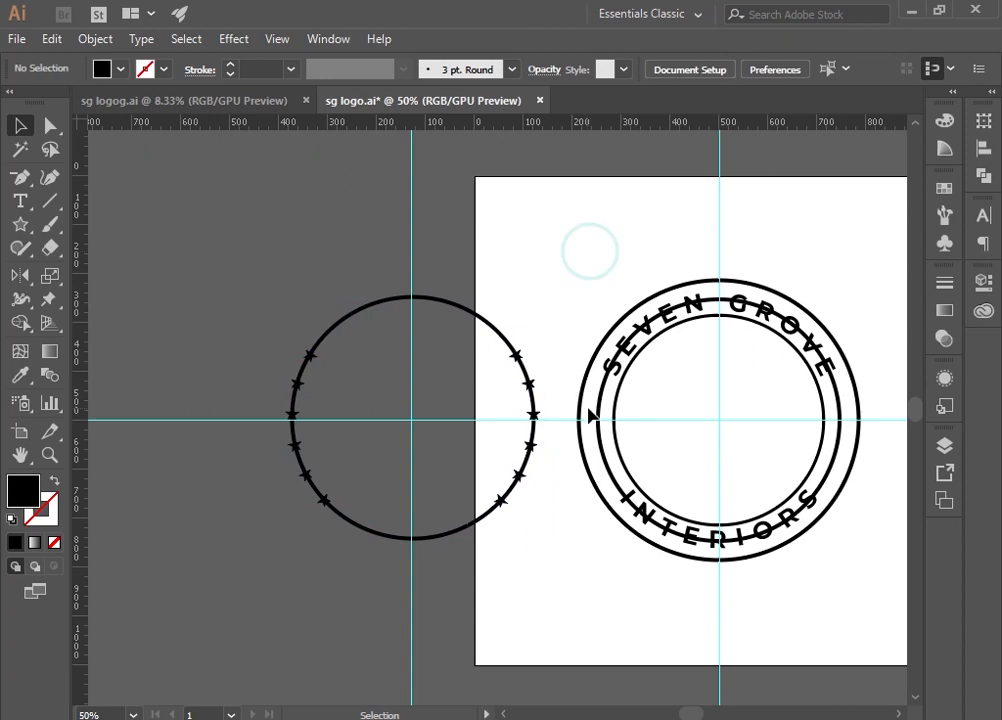
Move the plain middle circle out of the logo and centre the starred circle group horizontally with the logo in its place.
click(600, 420)
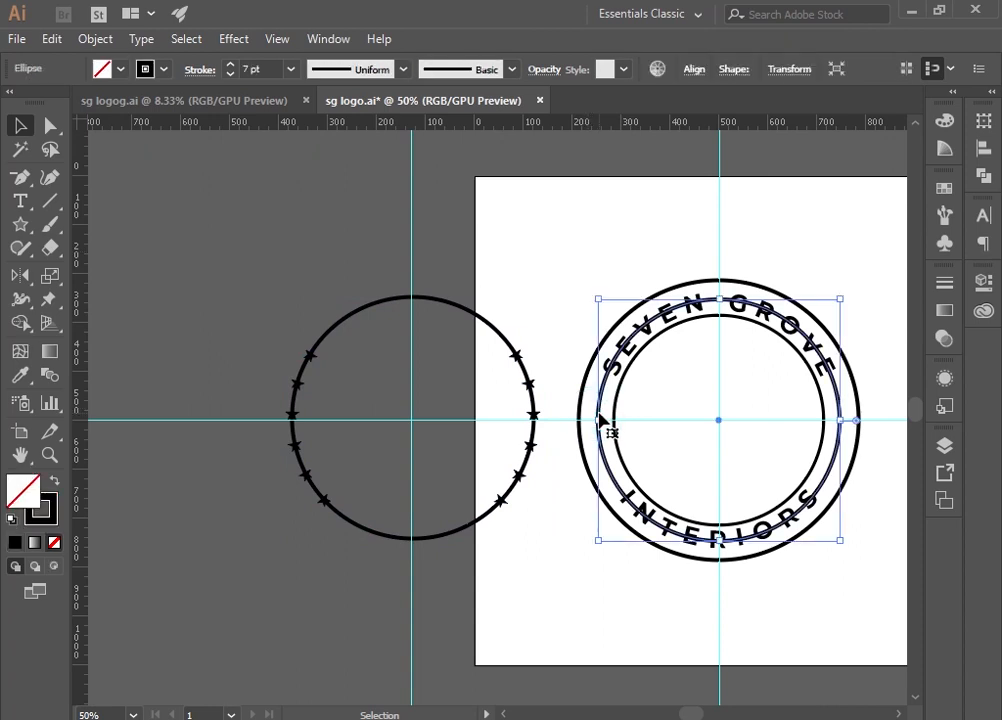
drag(600, 420, 93, 216)
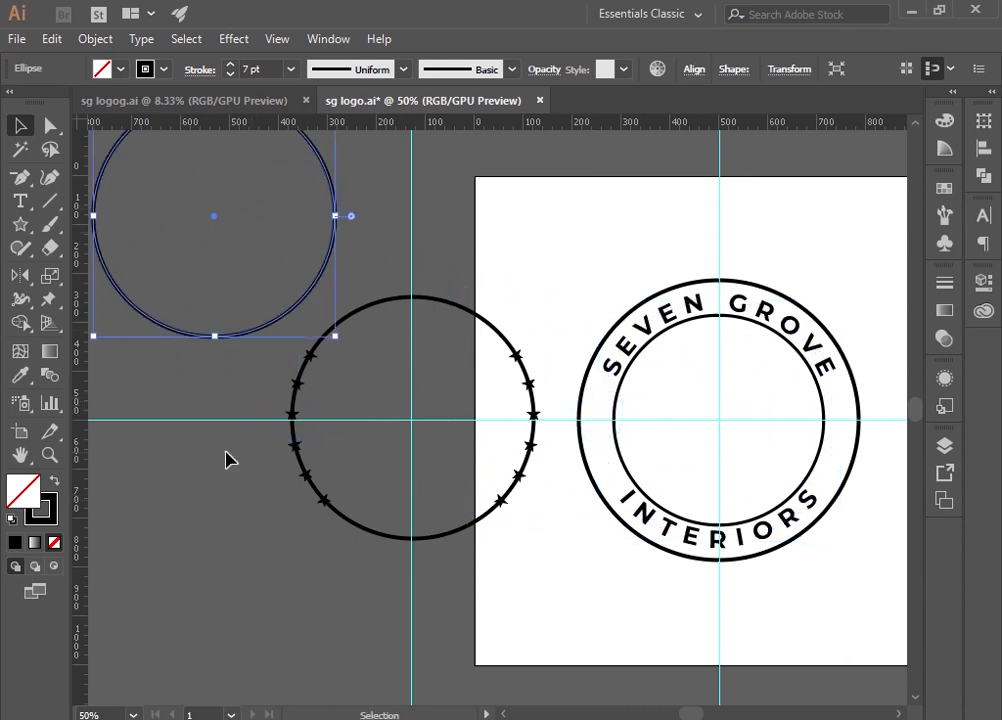
click(688, 312)
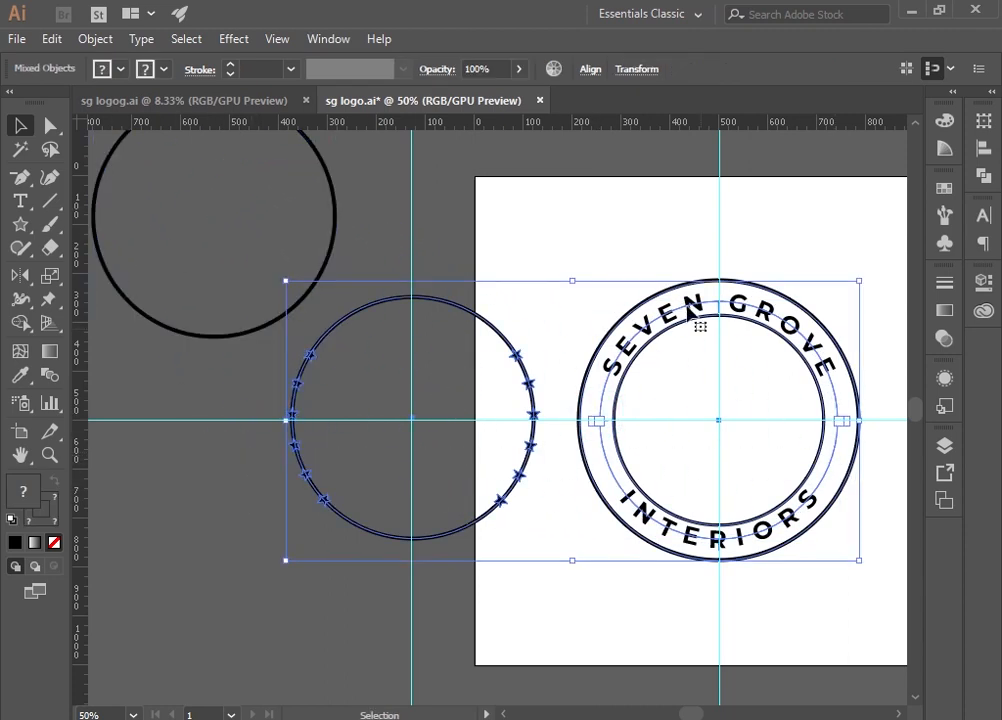
click(588, 69)
click(432, 122)
click(700, 209)
drag(767, 186, 513, 207)
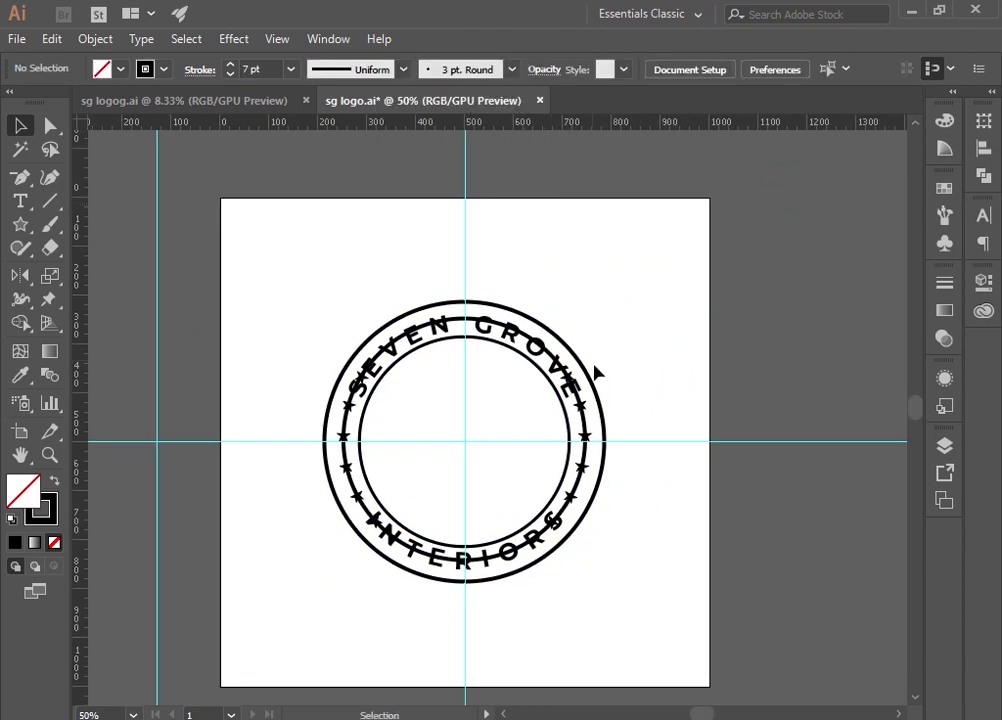
click(534, 342)
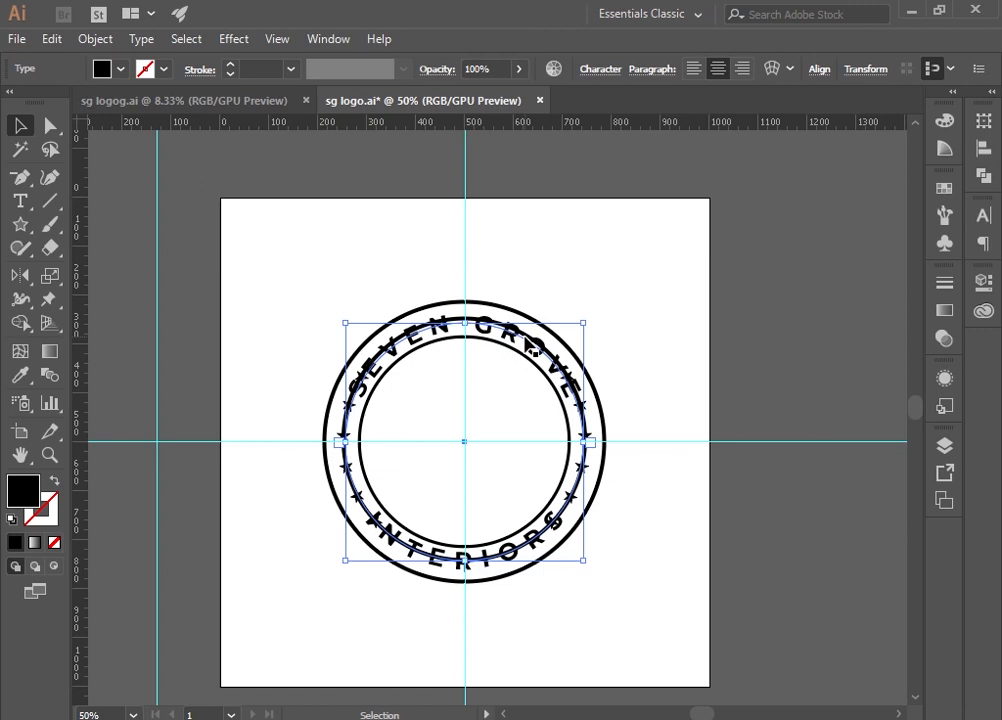
click(534, 342)
click(765, 315)
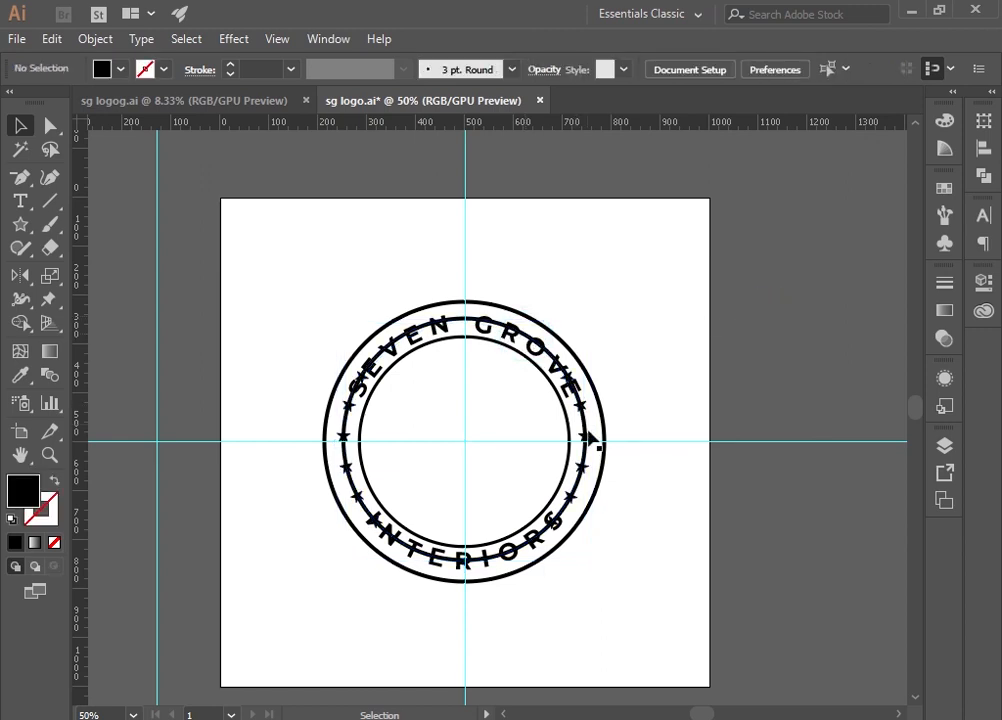
click(586, 398)
key(Delete)
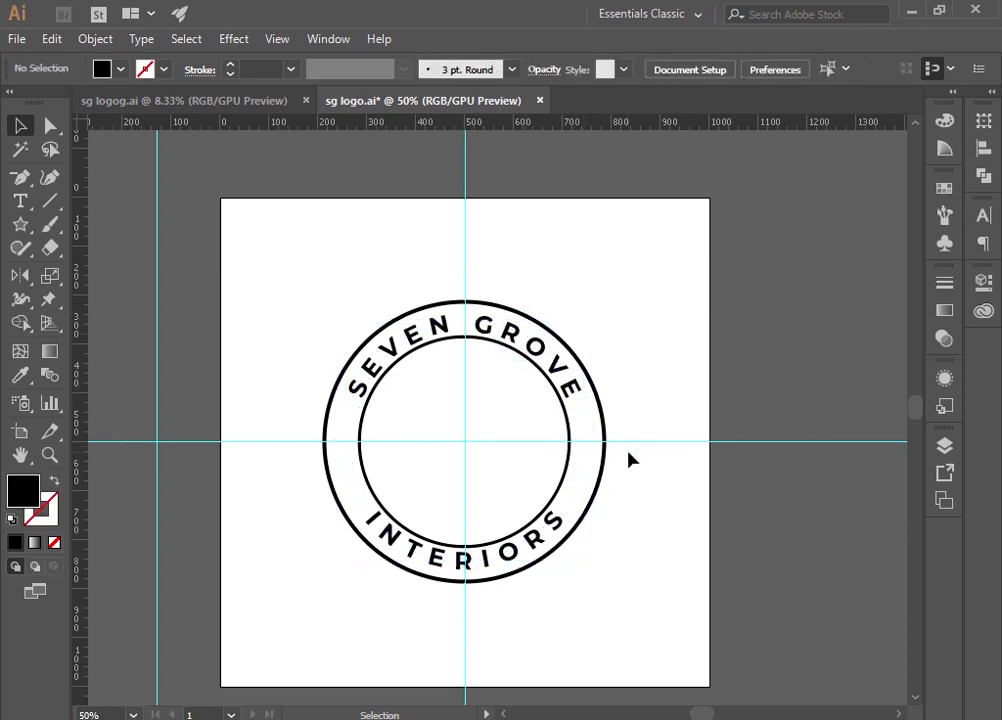
key(ctrl+z)
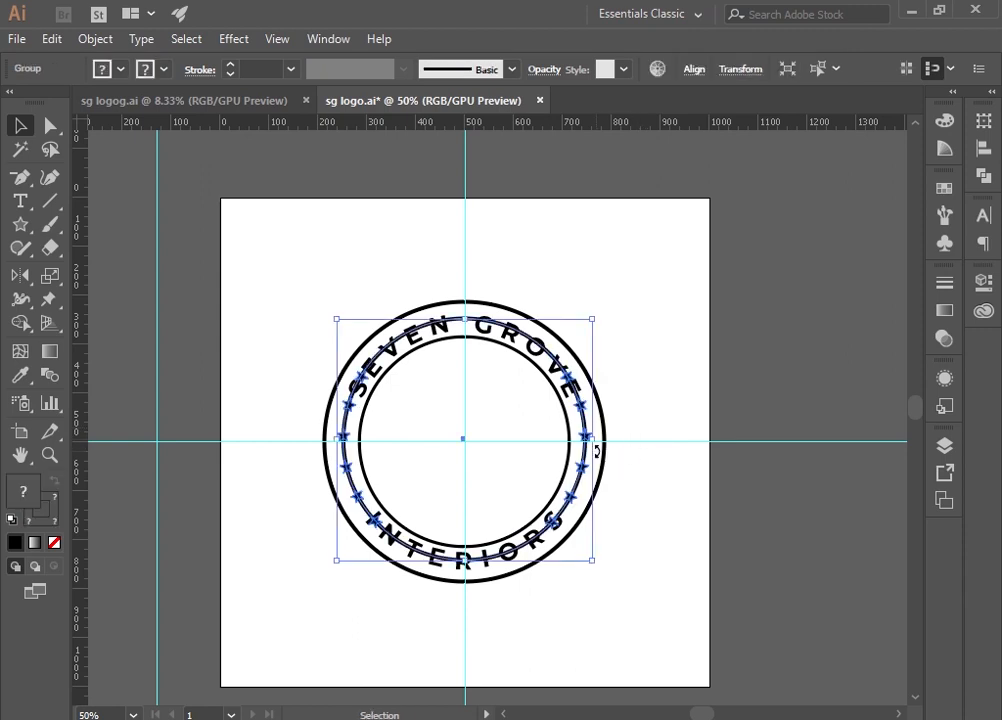
Ungroup the starred circle and delete its outline, keeping only the stars between the two rings.
right_click(582, 457)
click(675, 312)
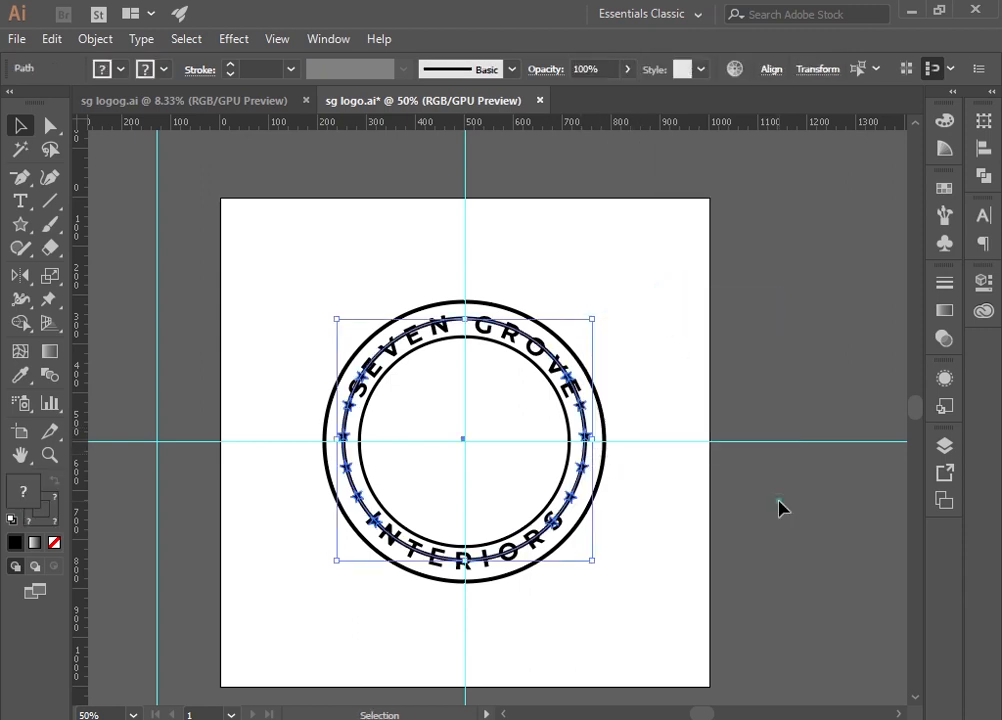
click(778, 500)
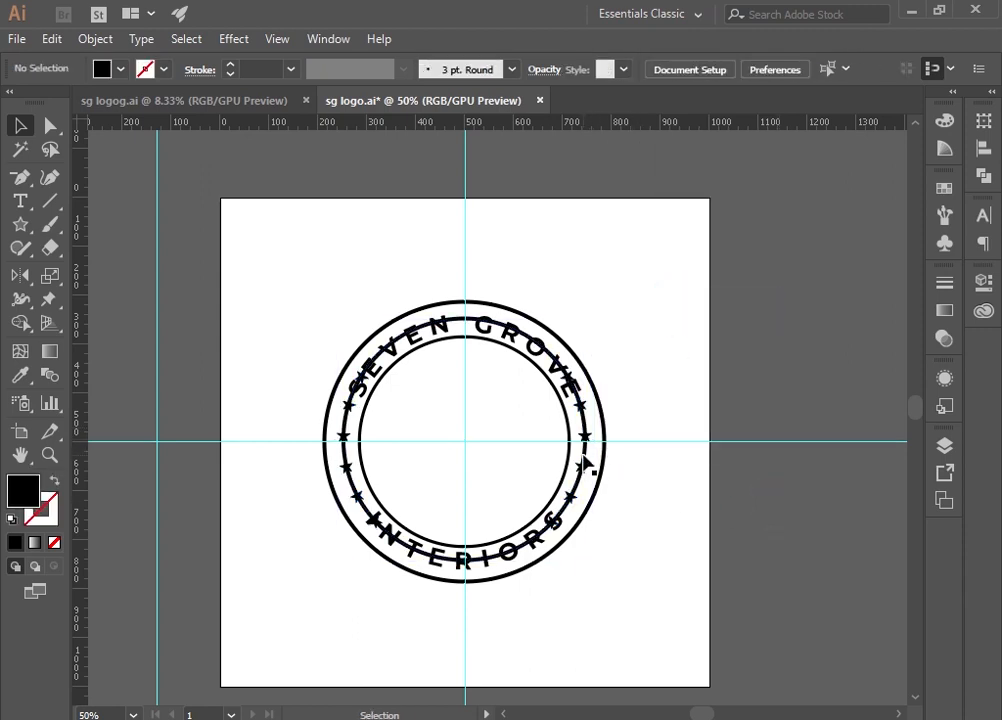
click(583, 450)
click(730, 355)
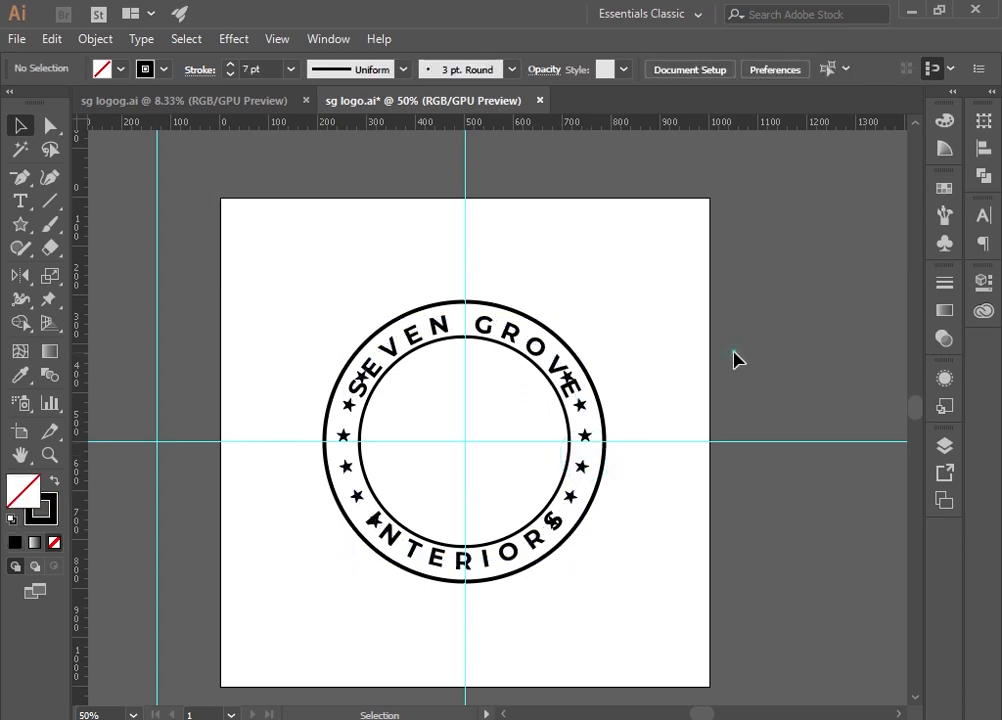
Delete the two lowest stars that overlap the first and last letters of INTERIORS.
key(ctrl+equal)
key(ctrl+equal)
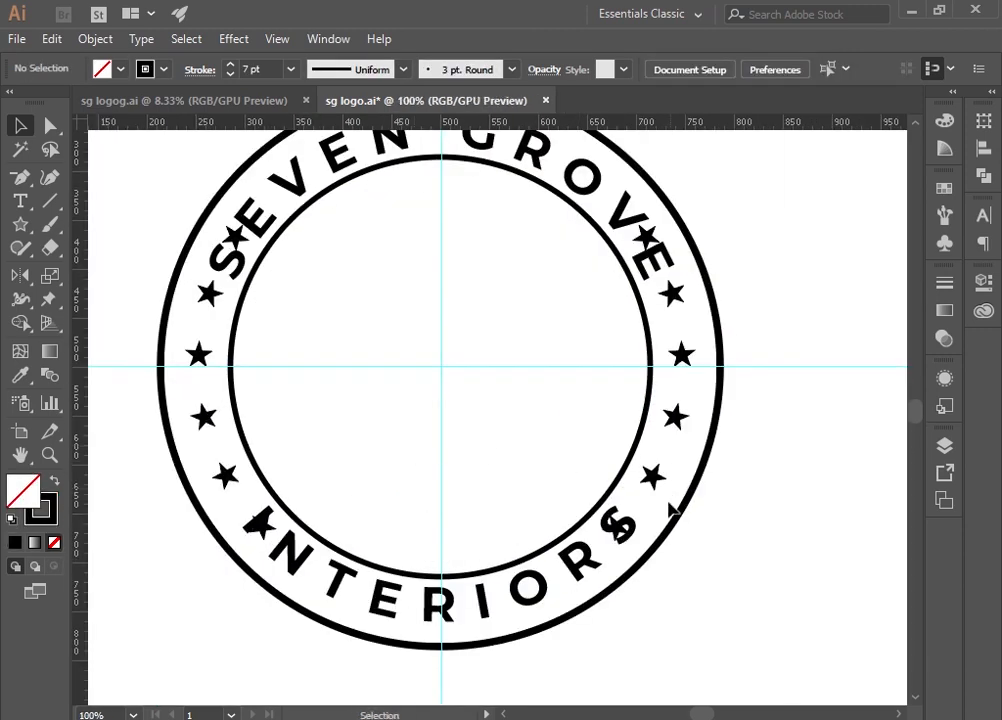
click(616, 533)
key(Delete)
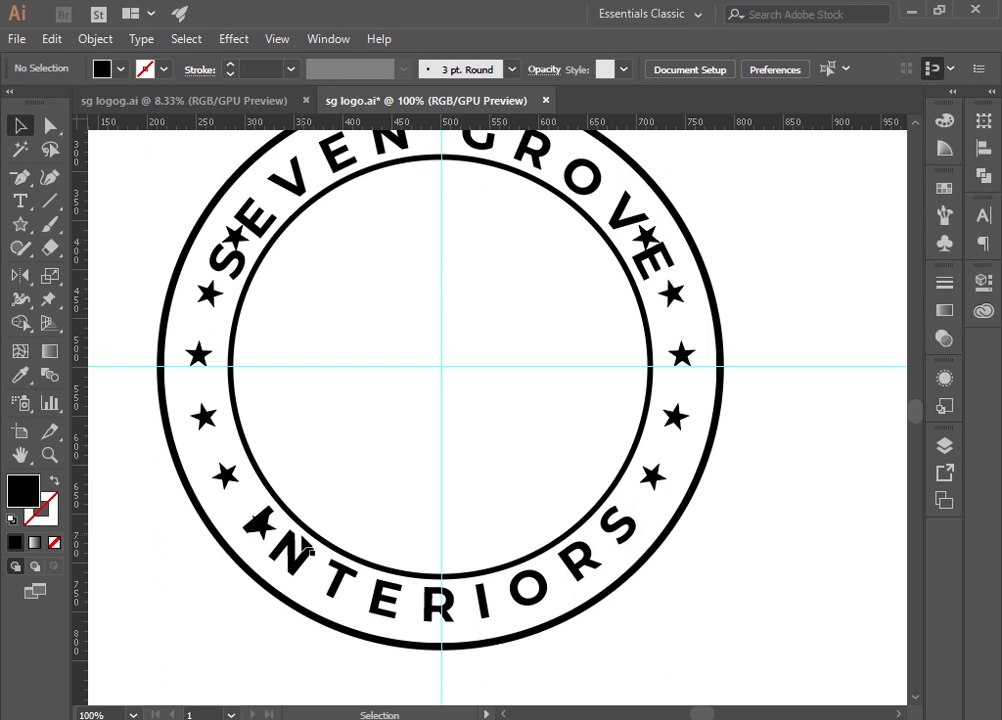
click(258, 521)
key(Delete)
scroll(243, 376, up, 2)
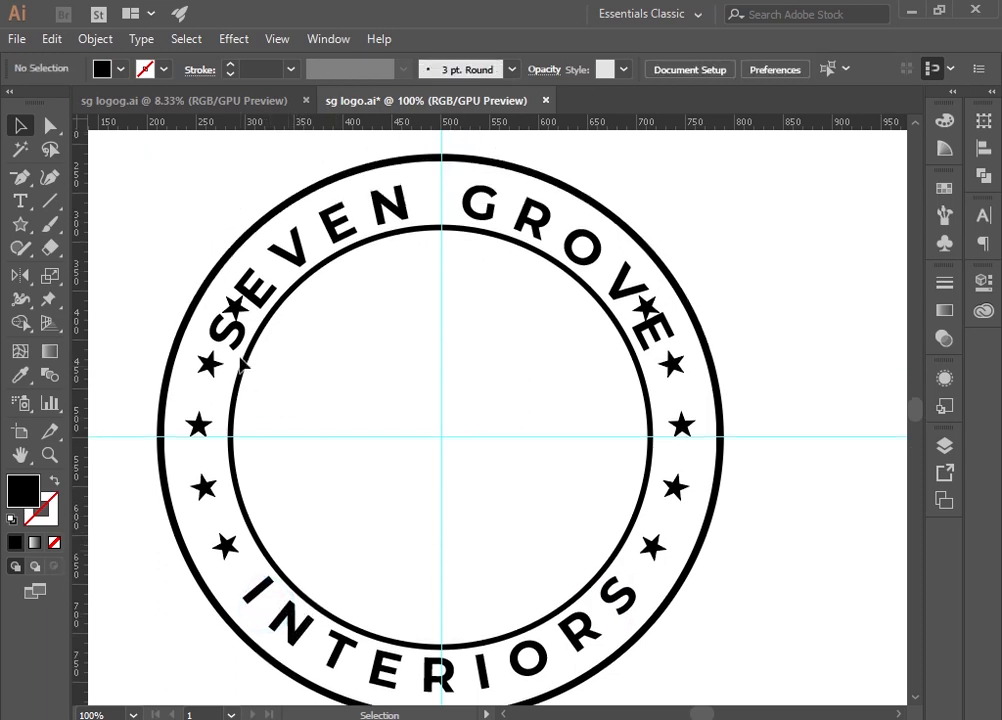
Delete the two stars that overlap the letters at both ends of SEVEN GROVE.
click(237, 310)
key(Delete)
click(648, 310)
key(Delete)
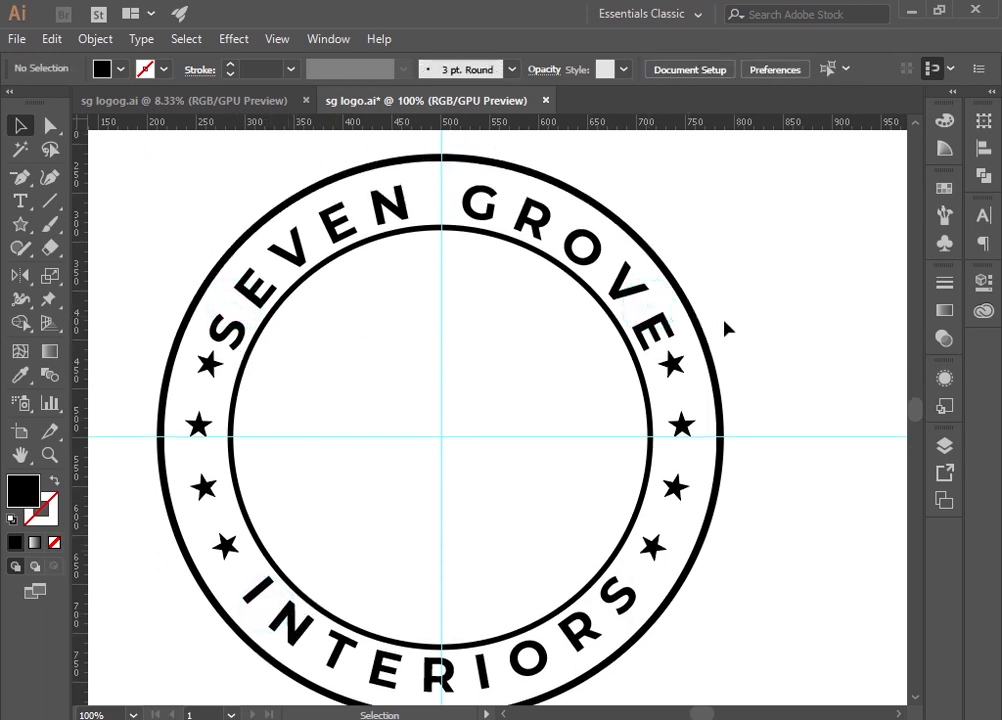
Delete the uppermost remaining star on each side, leaving three stars per side between SEVEN GROVE and INTERIORS.
key(ctrl+minus)
key(ctrl+minus)
key(ctrl+plus)
key(ctrl+plus)
drag(263, 463, 405, 467)
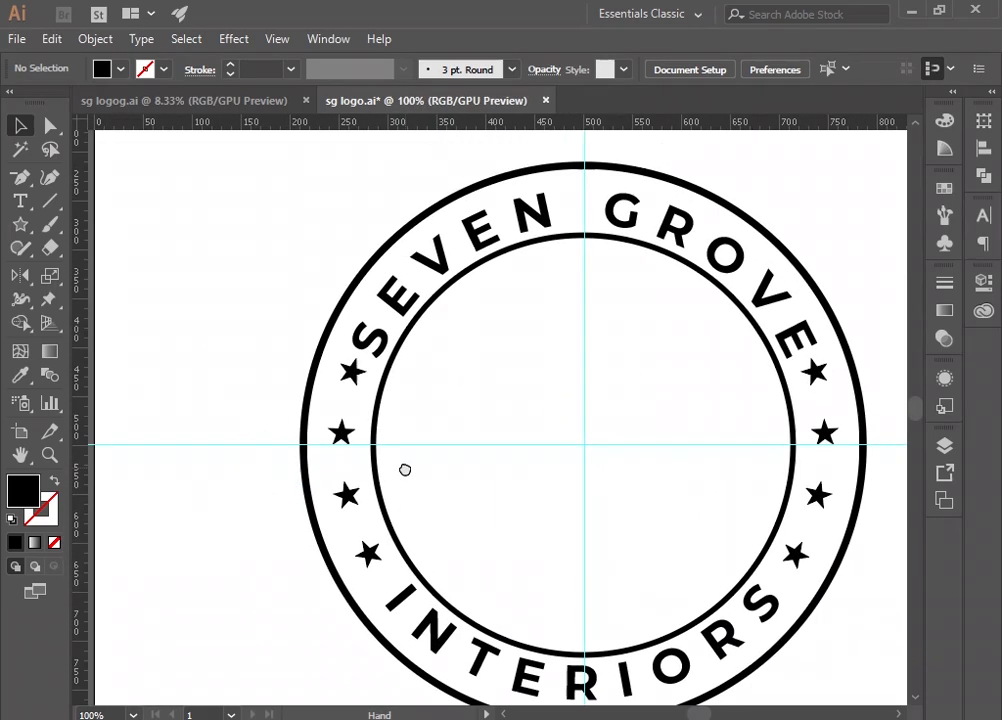
click(354, 373)
key(Delete)
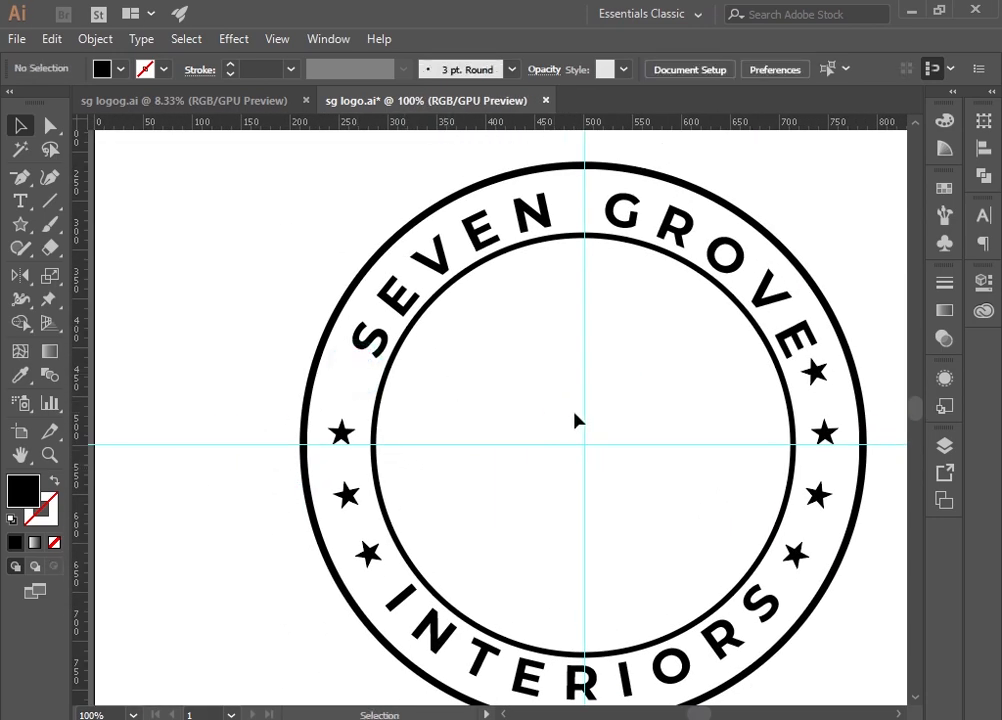
click(826, 378)
key(Delete)
click(868, 340)
key(ctrl+minus)
key(ctrl+minus)
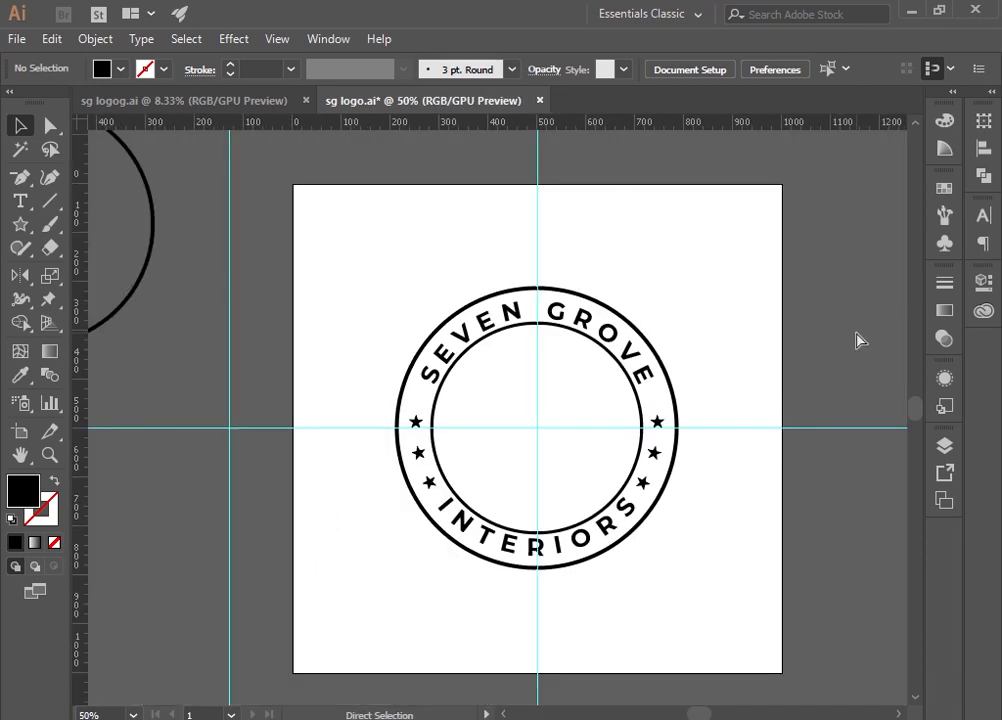
scroll(684, 407, up, 2)
scroll(673, 405, down, 1)
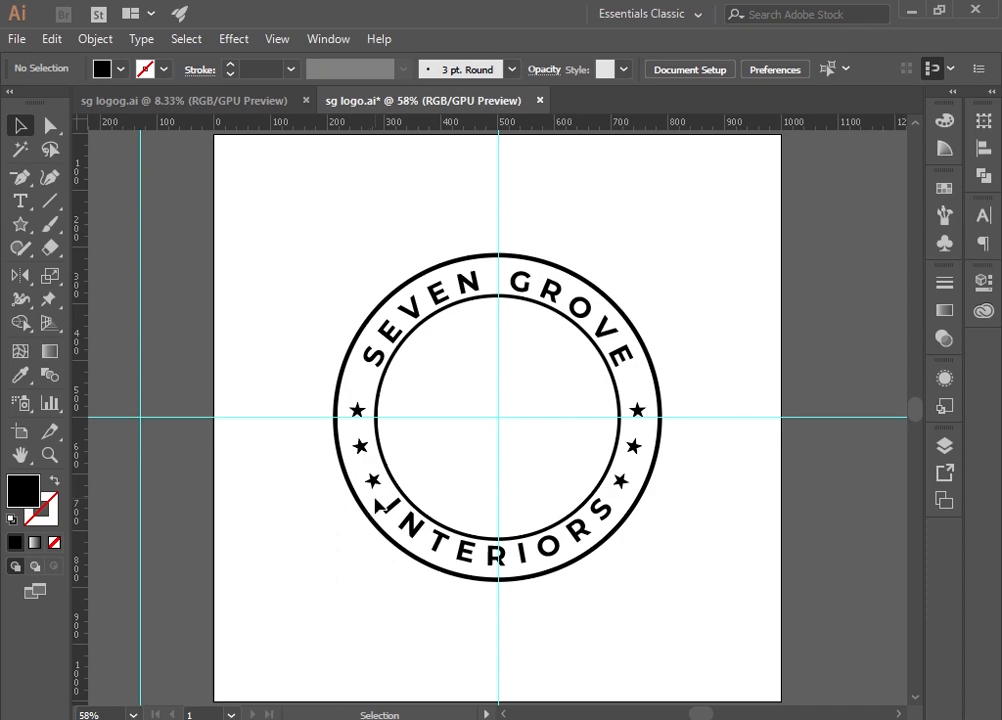
Move the black hexagonal SG monogram from above the artboard into the centre of the inner ring.
key(ctrl+minus)
key(ctrl+minus)
scroll(440, 280, up, 3)
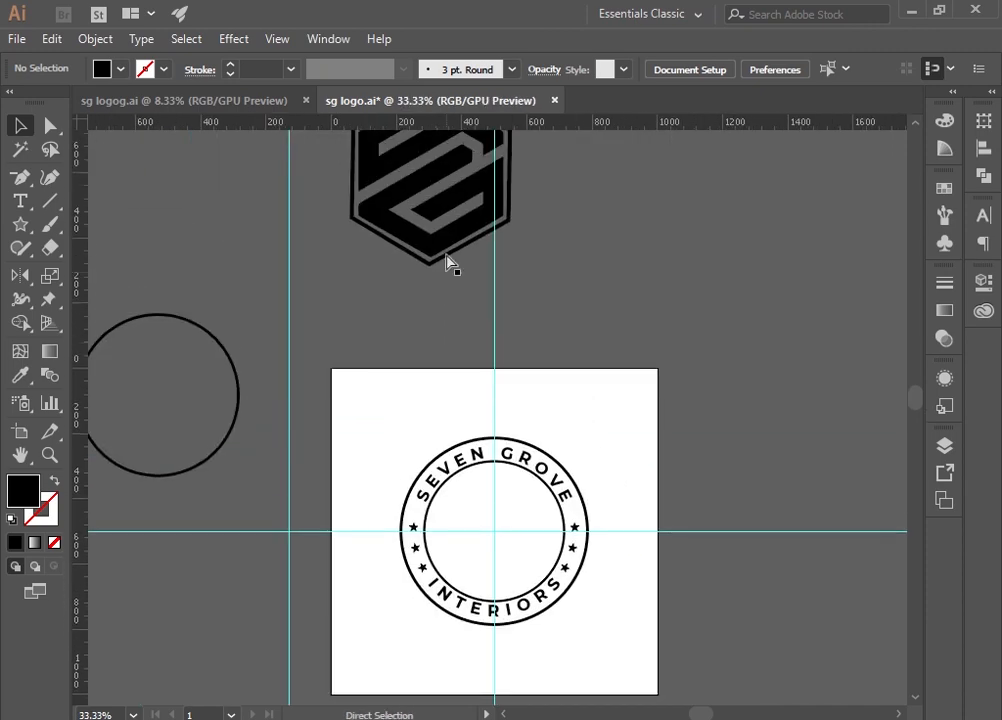
key(ctrl+minus)
drag(443, 228, 488, 424)
key(ctrl+minus)
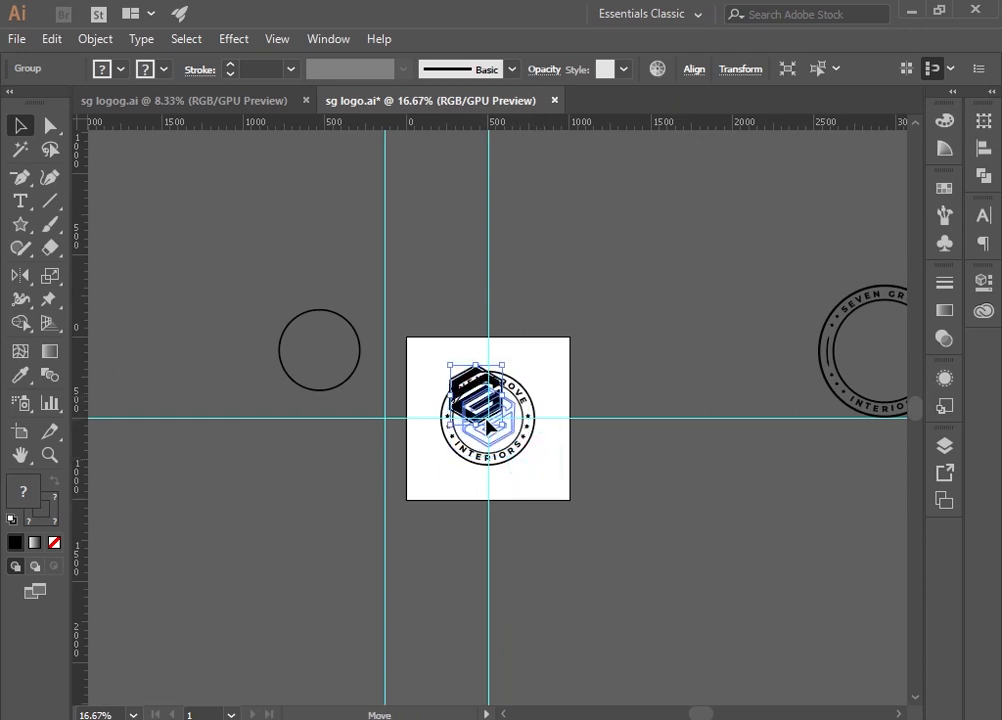
key(ctrl+0)
click(626, 585)
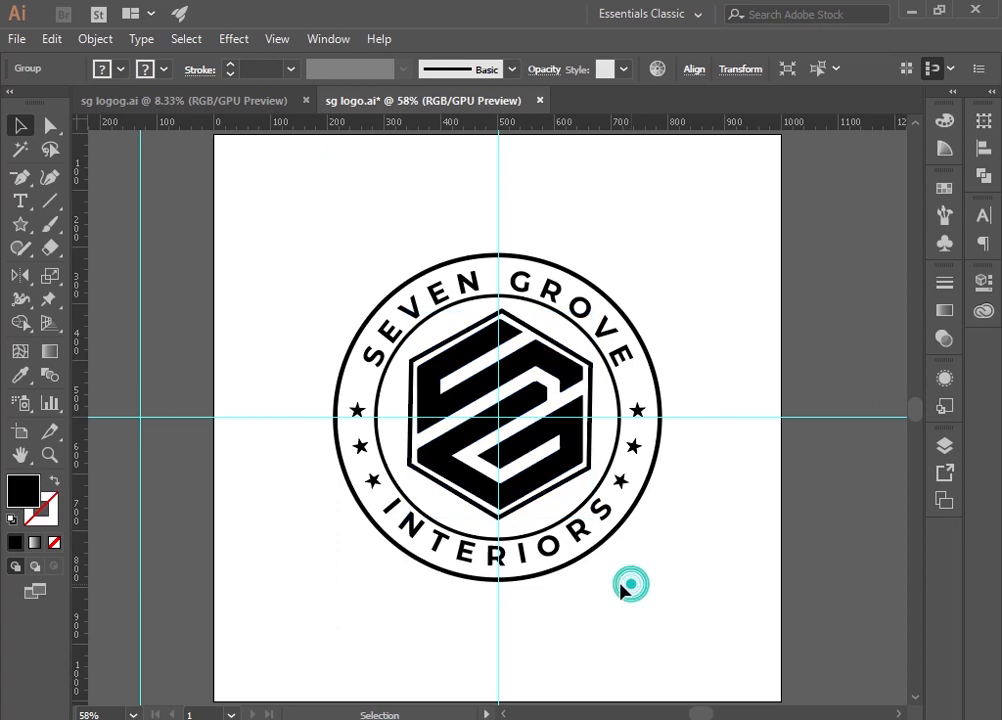
Enlarge the hexagonal monogram proportionally until it nearly fills the inner ring, keeping it centred on the guides.
click(516, 479)
drag(508, 519, 508, 528)
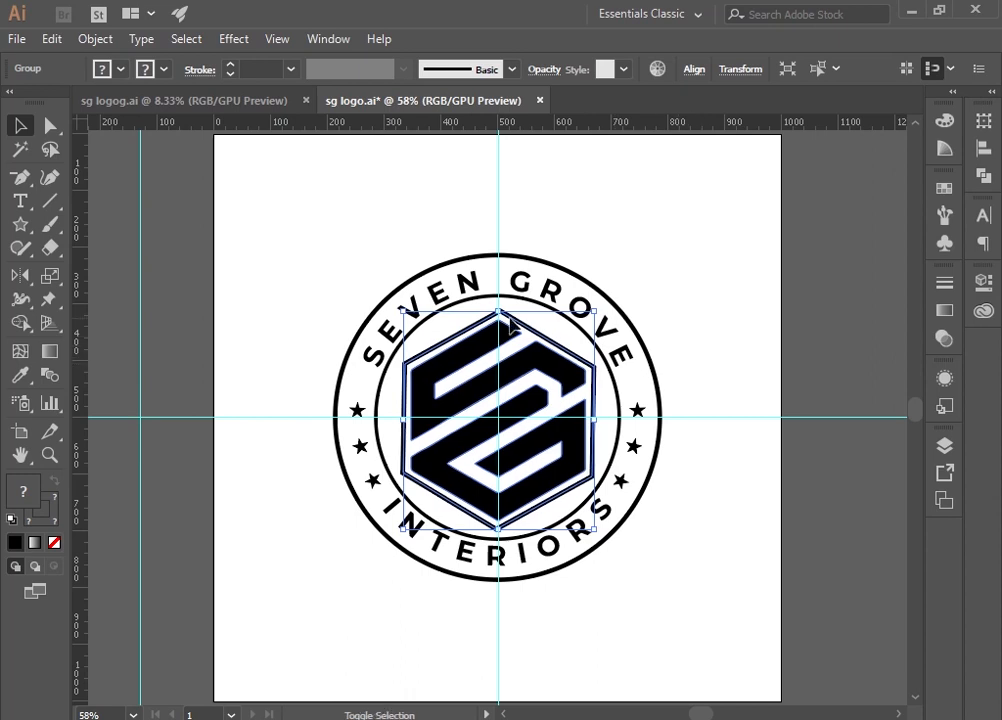
drag(502, 313, 505, 303)
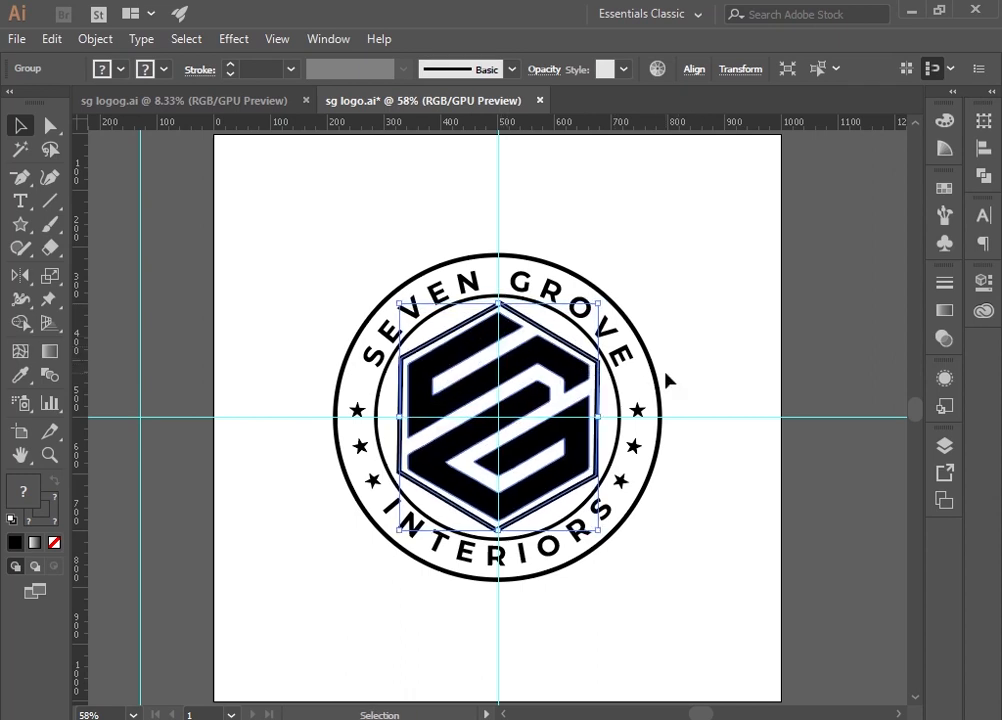
click(690, 370)
key(ctrl+minus)
key(ctrl+minus)
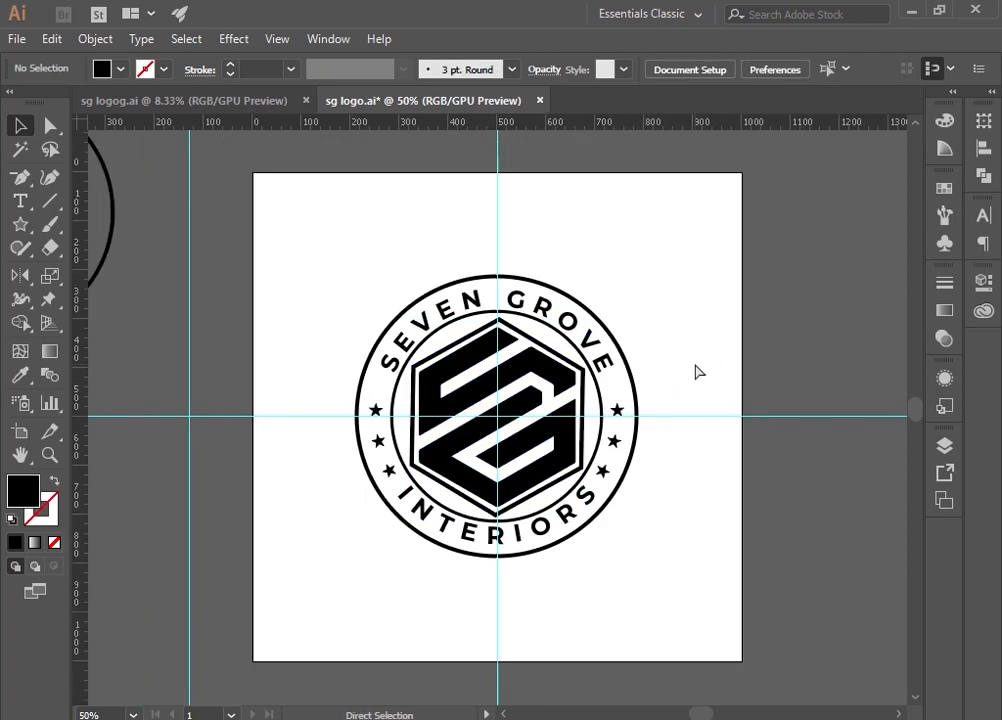
Hide the guides and show the finished logo with the whole artboard in view.
key(ctrl+0)
key(ctrl+plus)
key(ctrl+plus)
key(ctrl+minus)
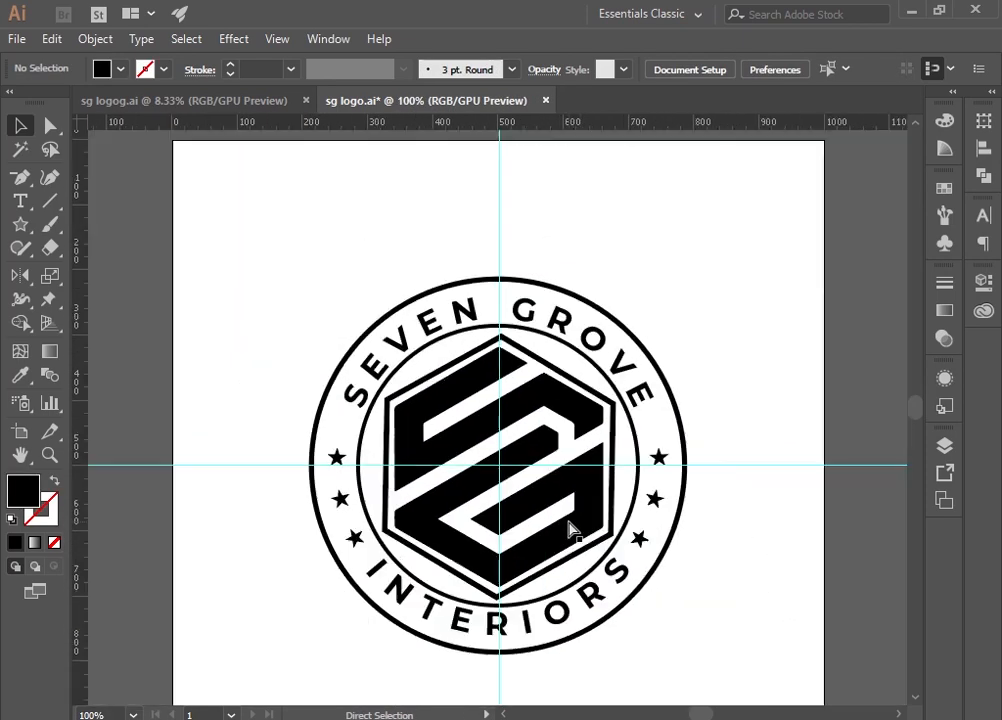
key(ctrl+semicolon)
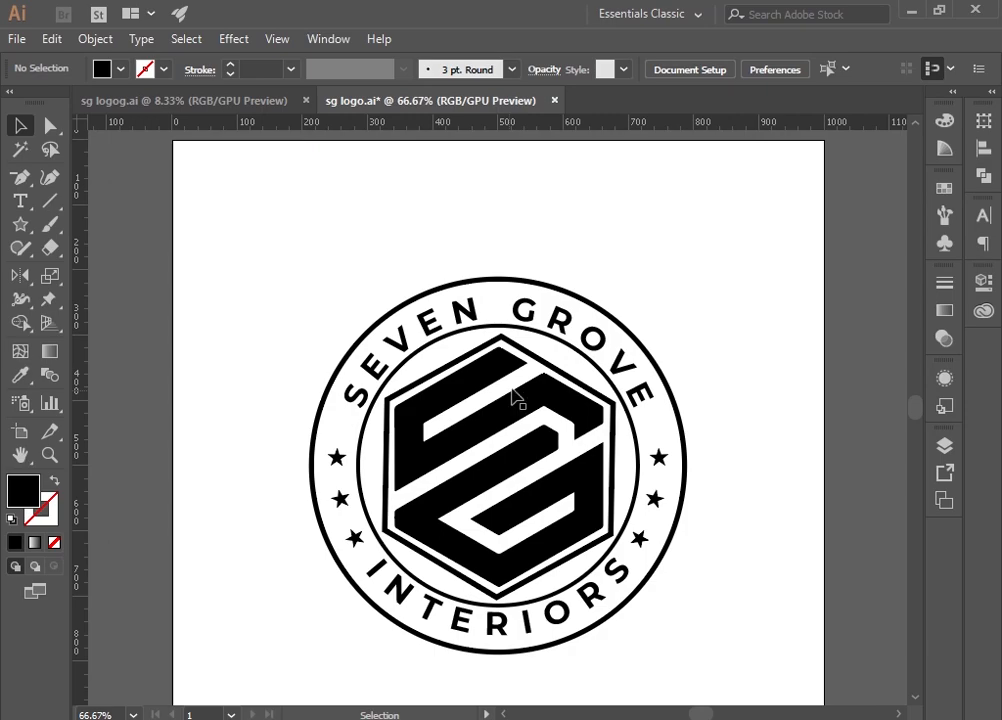
key(ctrl+0)
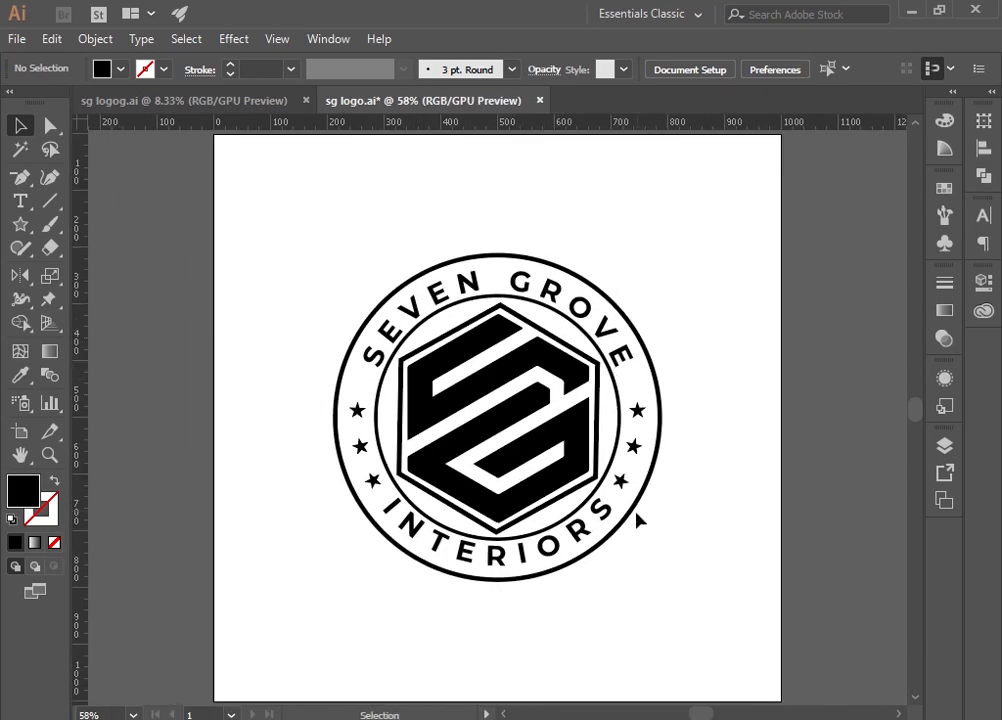
Export the logo for web as a transparent 1000 × 1000 px PNG-24 named sg-logo on drive D.
key(shift+x)
key(ctrl+alt+shift+s)
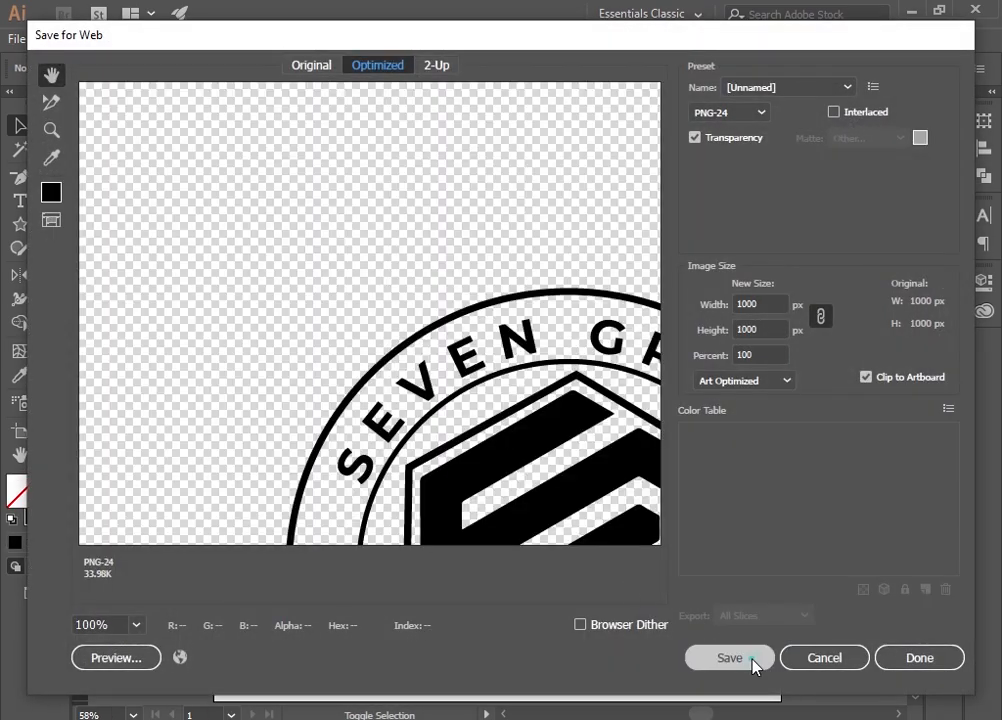
click(751, 662)
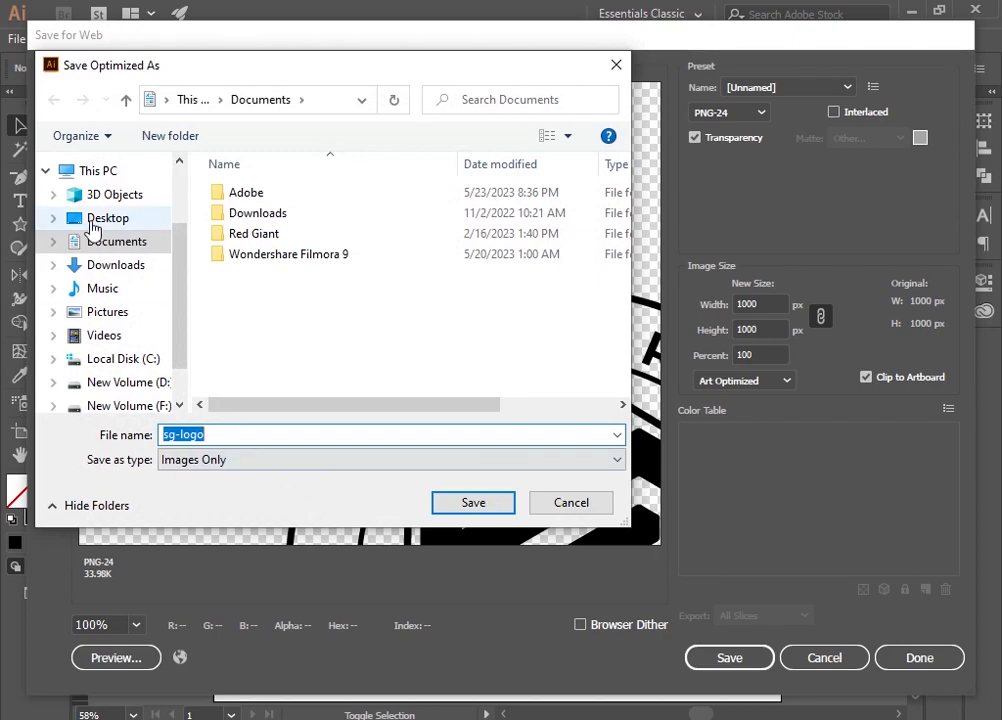
click(100, 219)
click(125, 383)
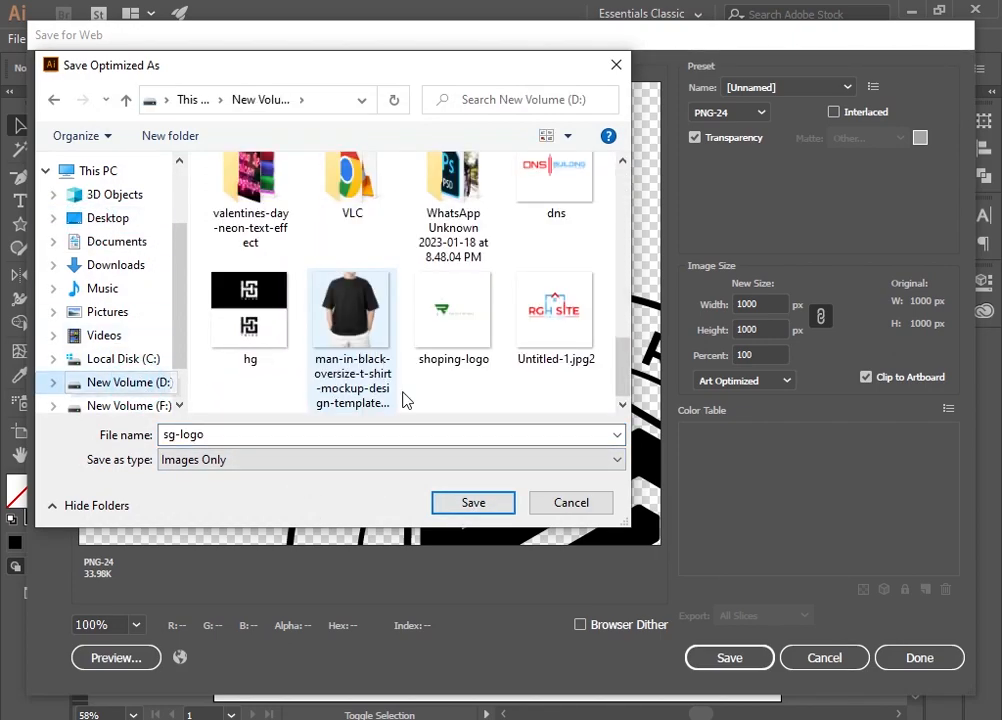
click(488, 508)
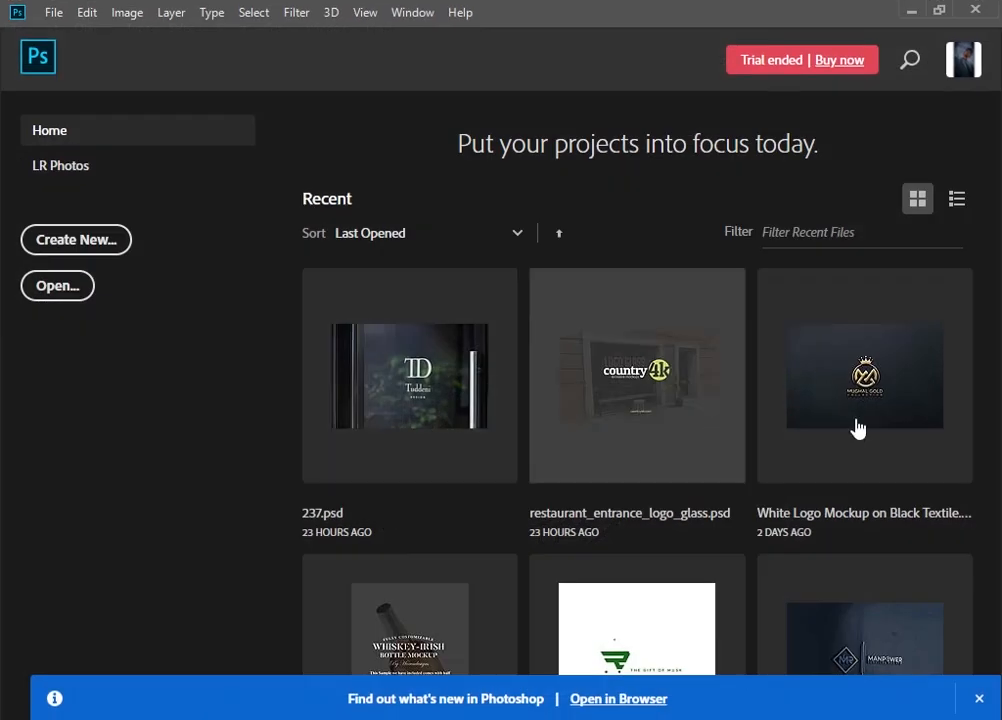
Switch to Photoshop and open the recent file White Logo Mockup on Black Textile.psd.
scroll(852, 427, down, 3)
scroll(834, 470, up, 3)
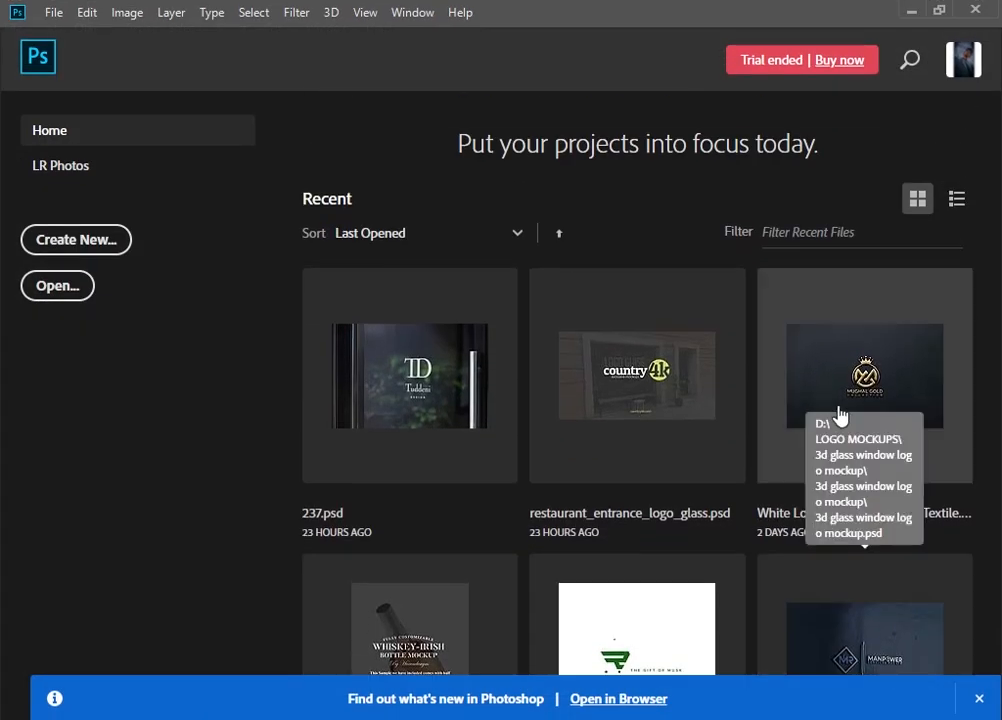
click(781, 489)
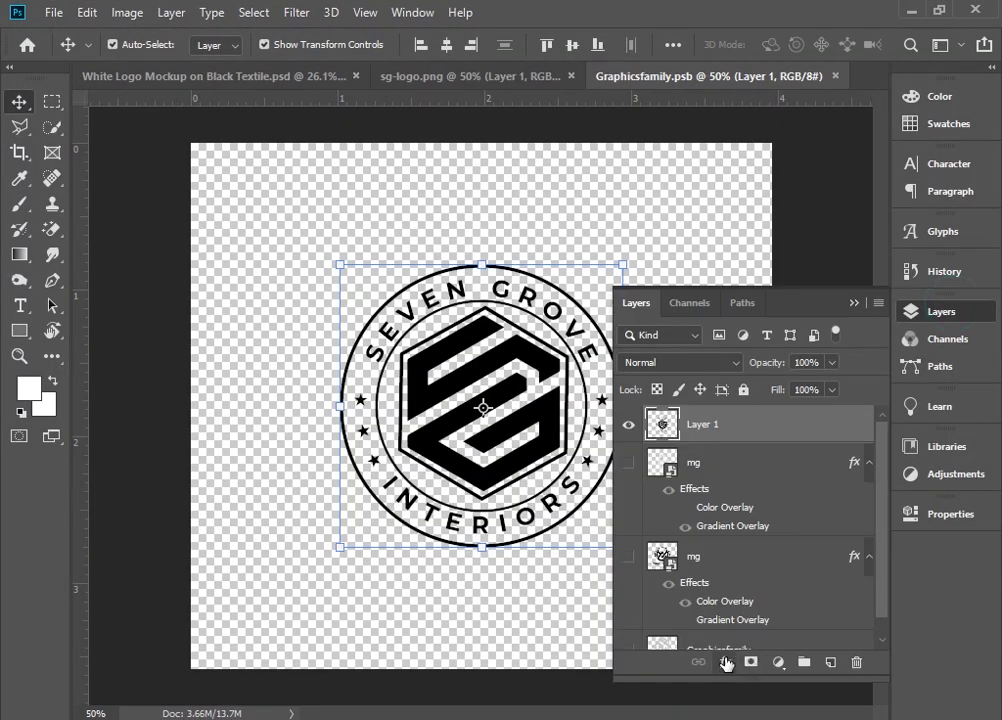
Apply a white Color Overlay with Normal blend mode and 100% opacity to the logo on Layer 1.
click(726, 662)
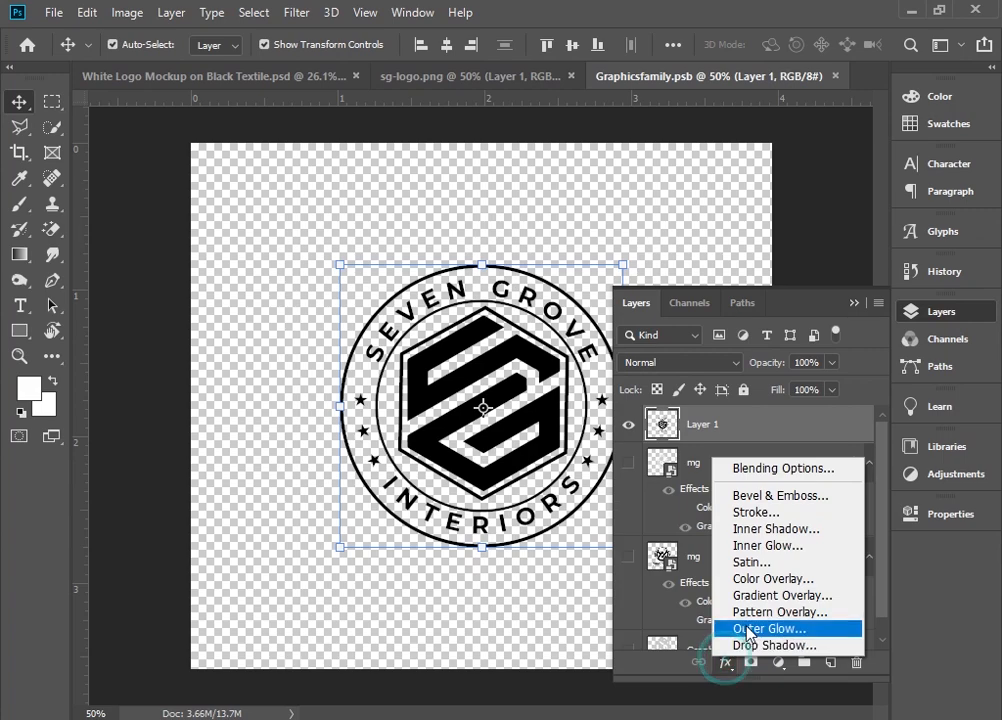
click(772, 581)
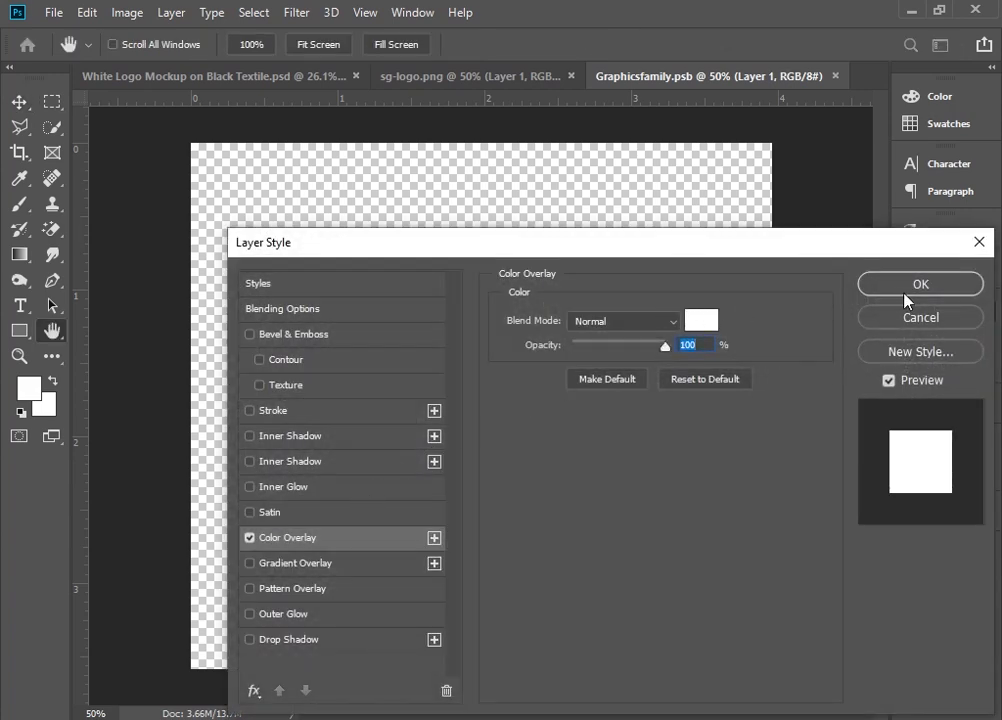
click(907, 298)
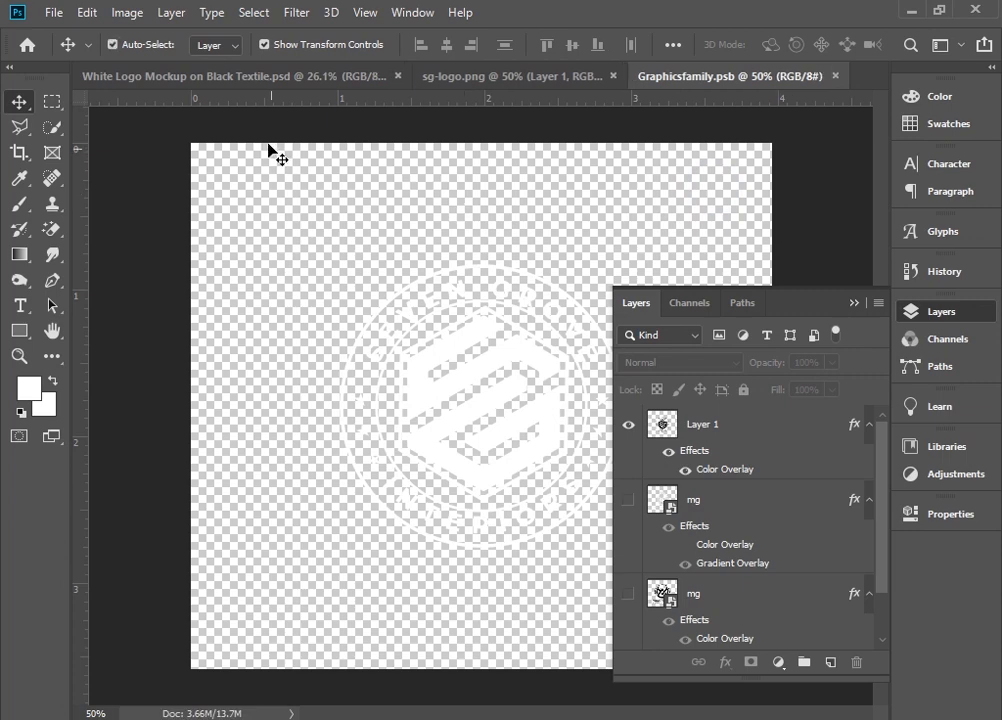
Return to the White Logo Mockup on Black Textile document and examine the logo up close and in full view.
click(260, 76)
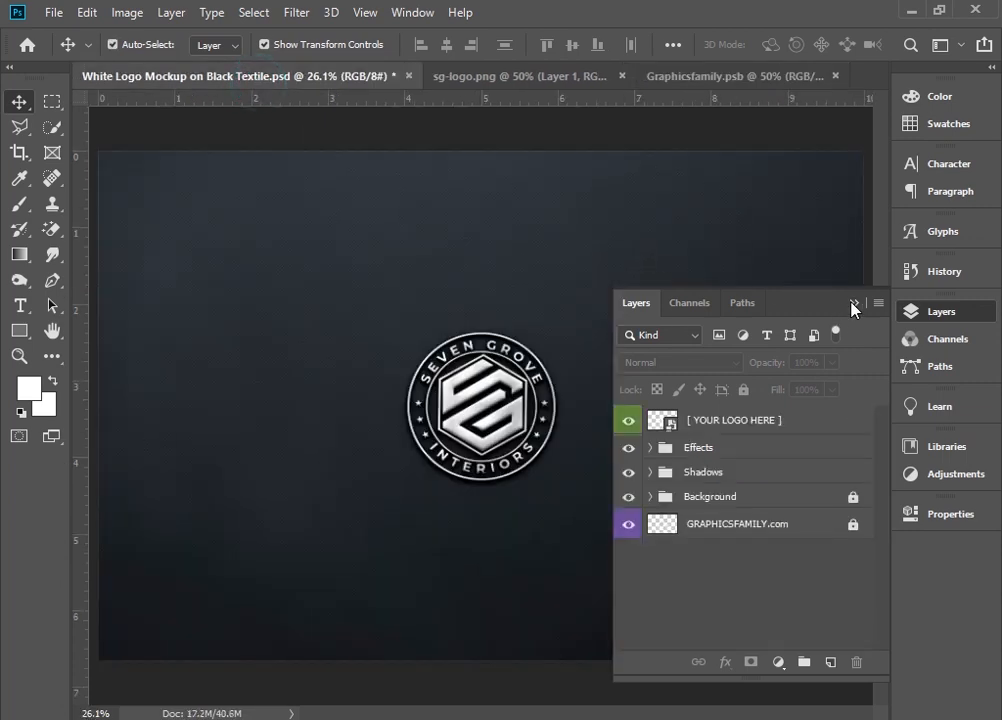
click(853, 302)
key(ctrl+plus)
key(ctrl+plus)
key(ctrl+plus)
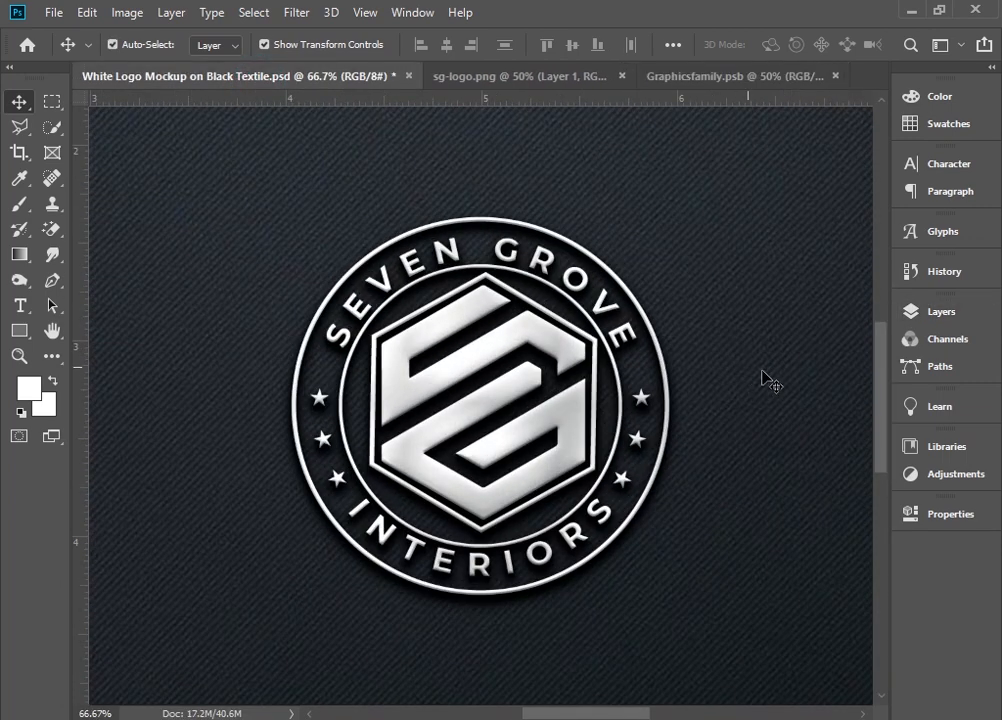
key(ctrl+minus)
key(ctrl+plus)
scroll(685, 381, down, 1)
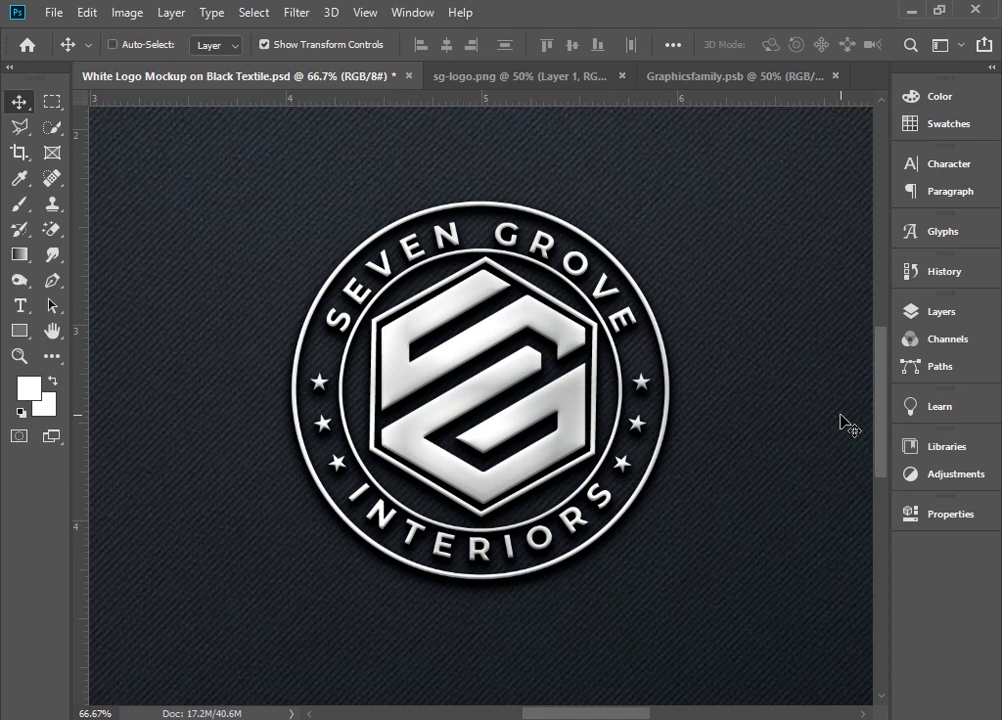
key(ctrl+minus)
key(ctrl+0)
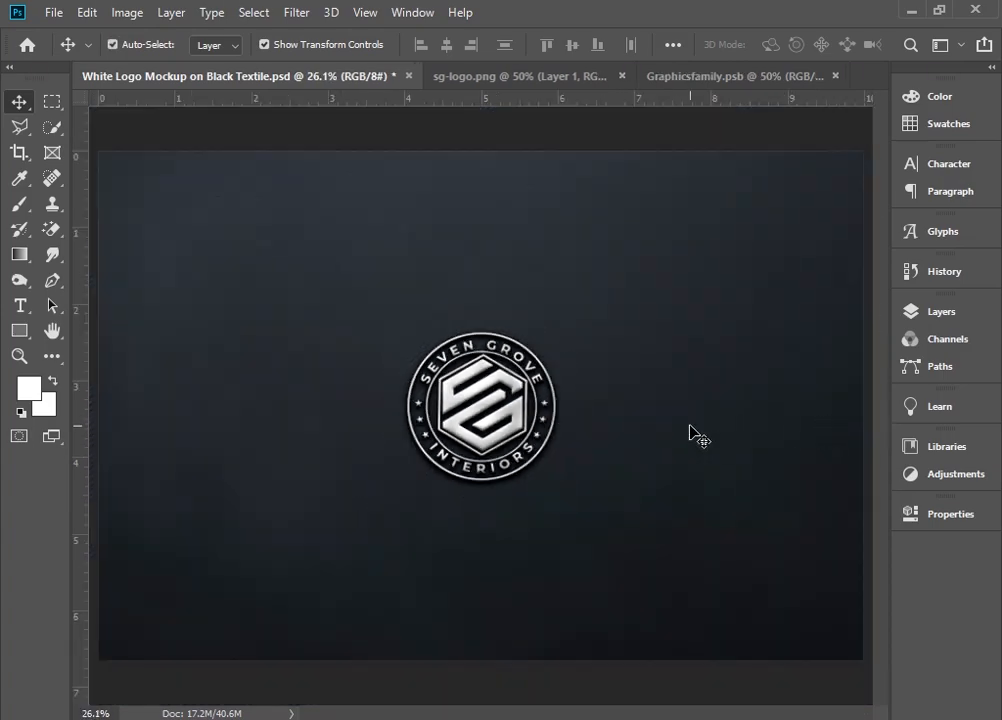